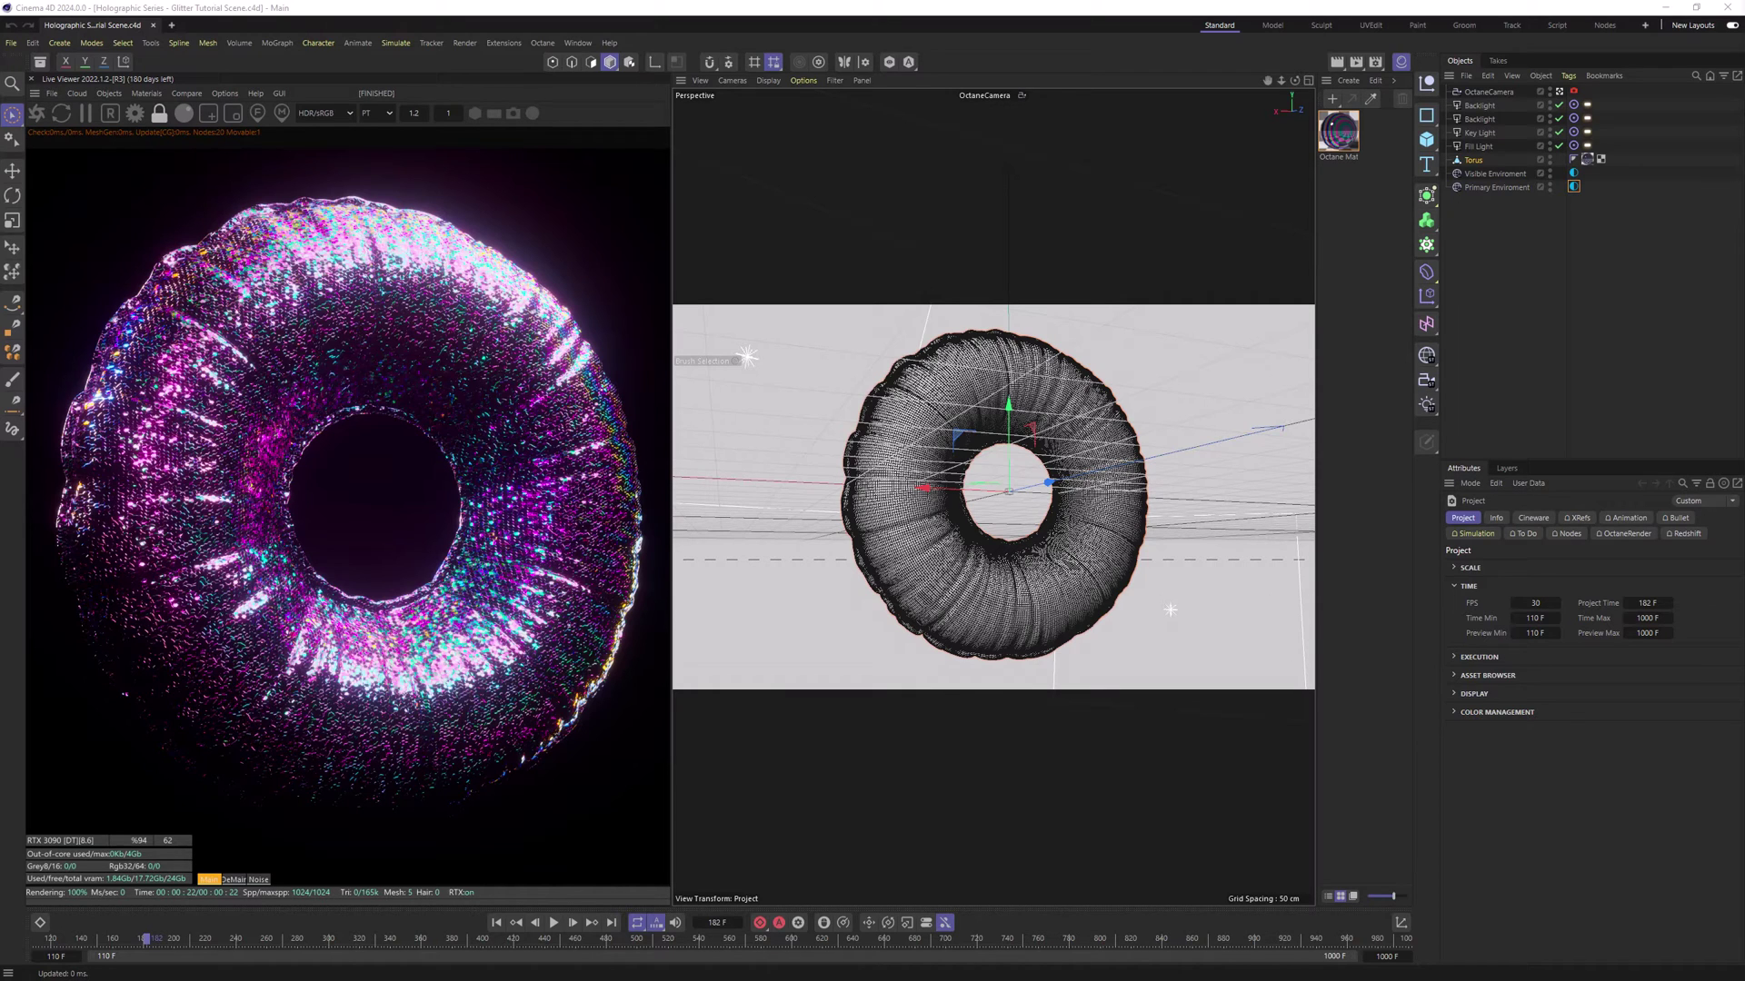
- Create a new Octane Material, apply it to the torus and open it in the Node Editor
left_click(1348, 80)
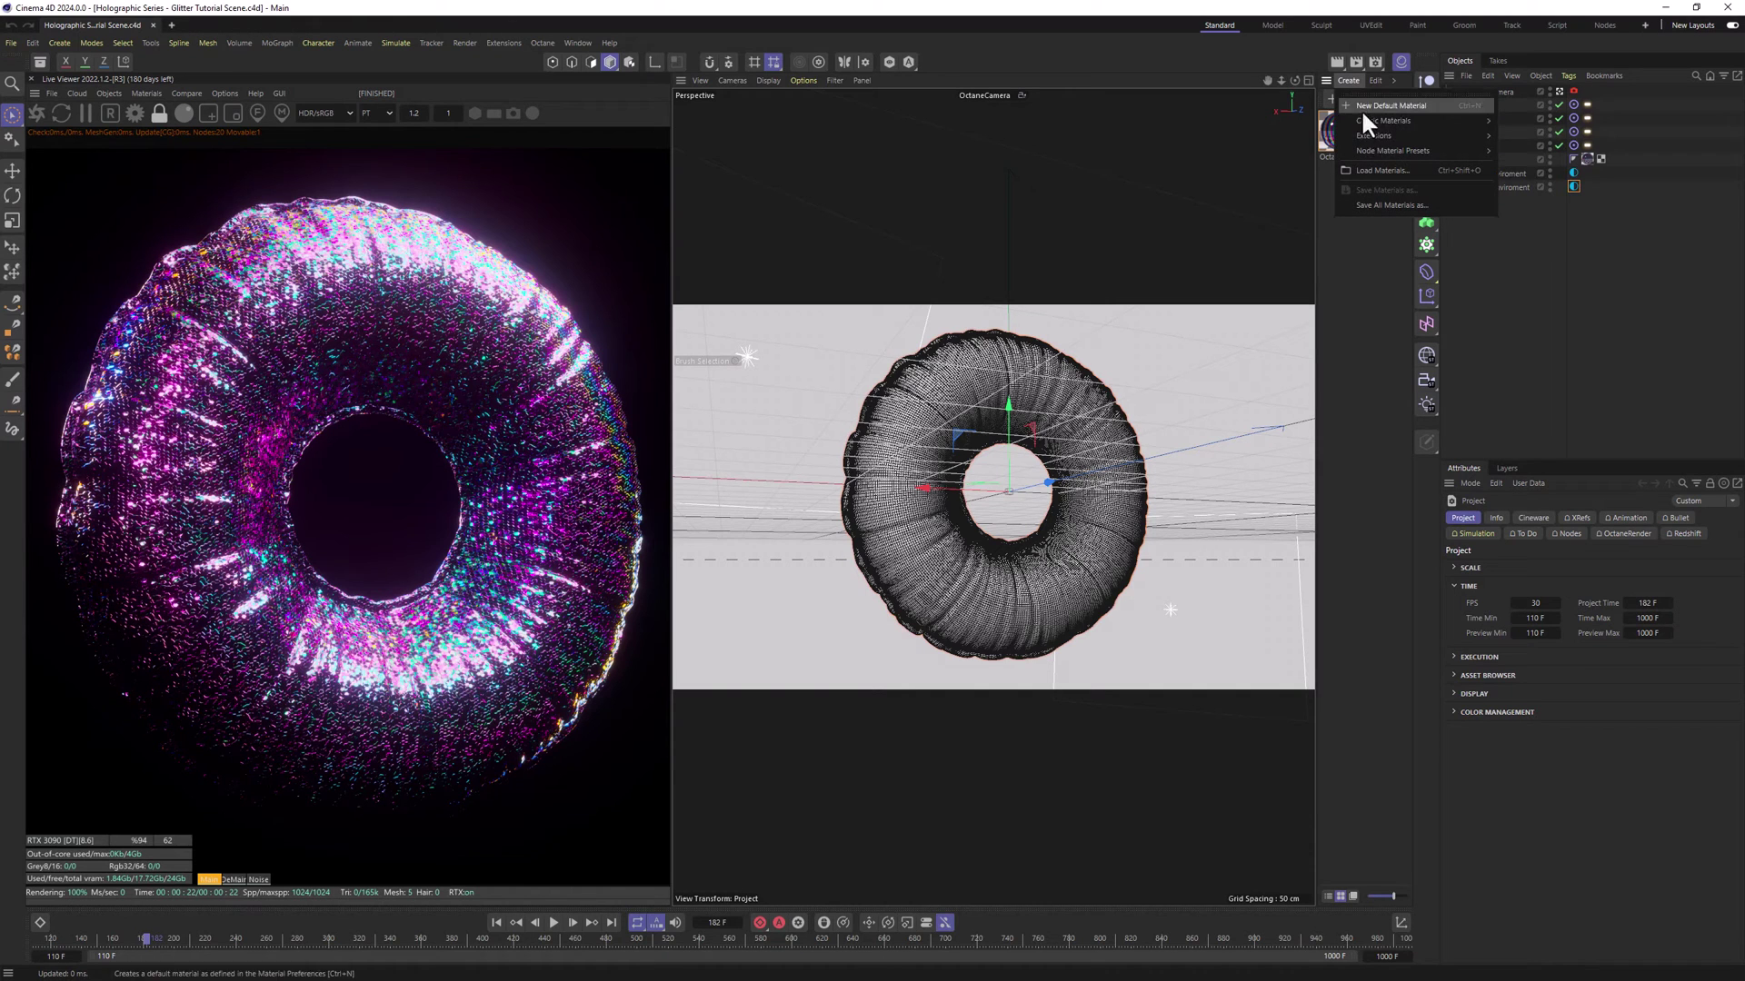
mouse_move(1374, 136)
mouse_move(1513, 136)
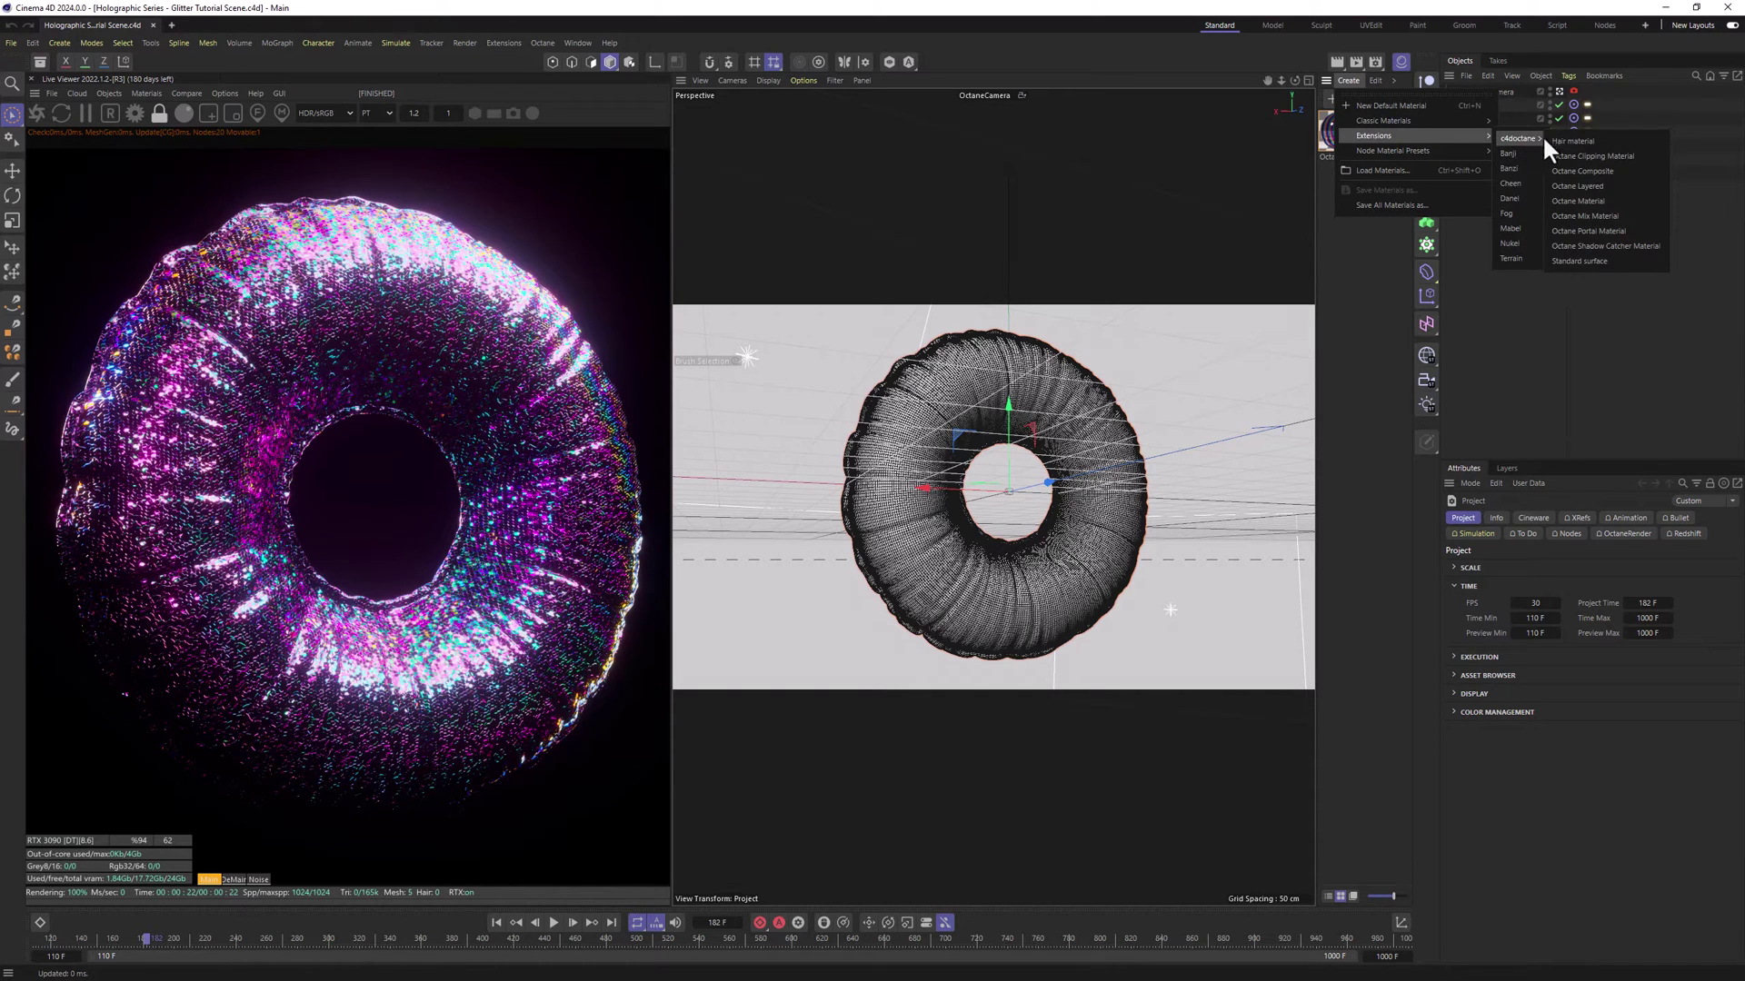
left_click(1579, 201)
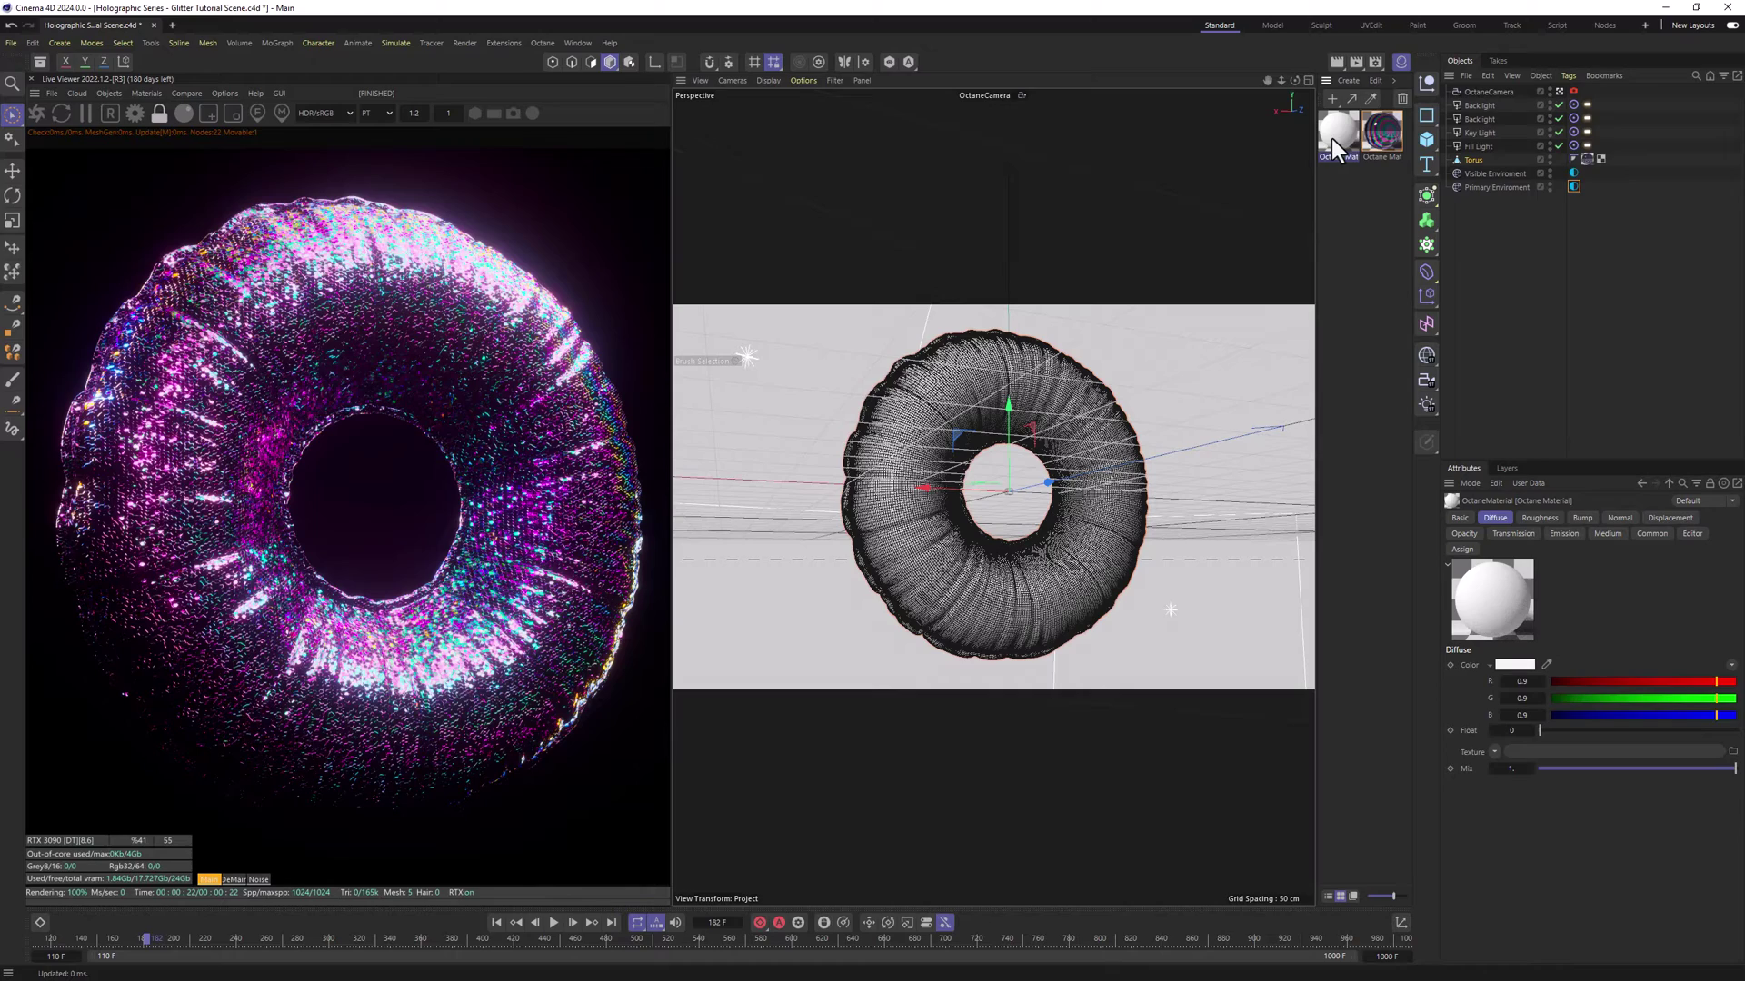
left_click_drag(1586, 160, 1585, 160)
double_click(1338, 139)
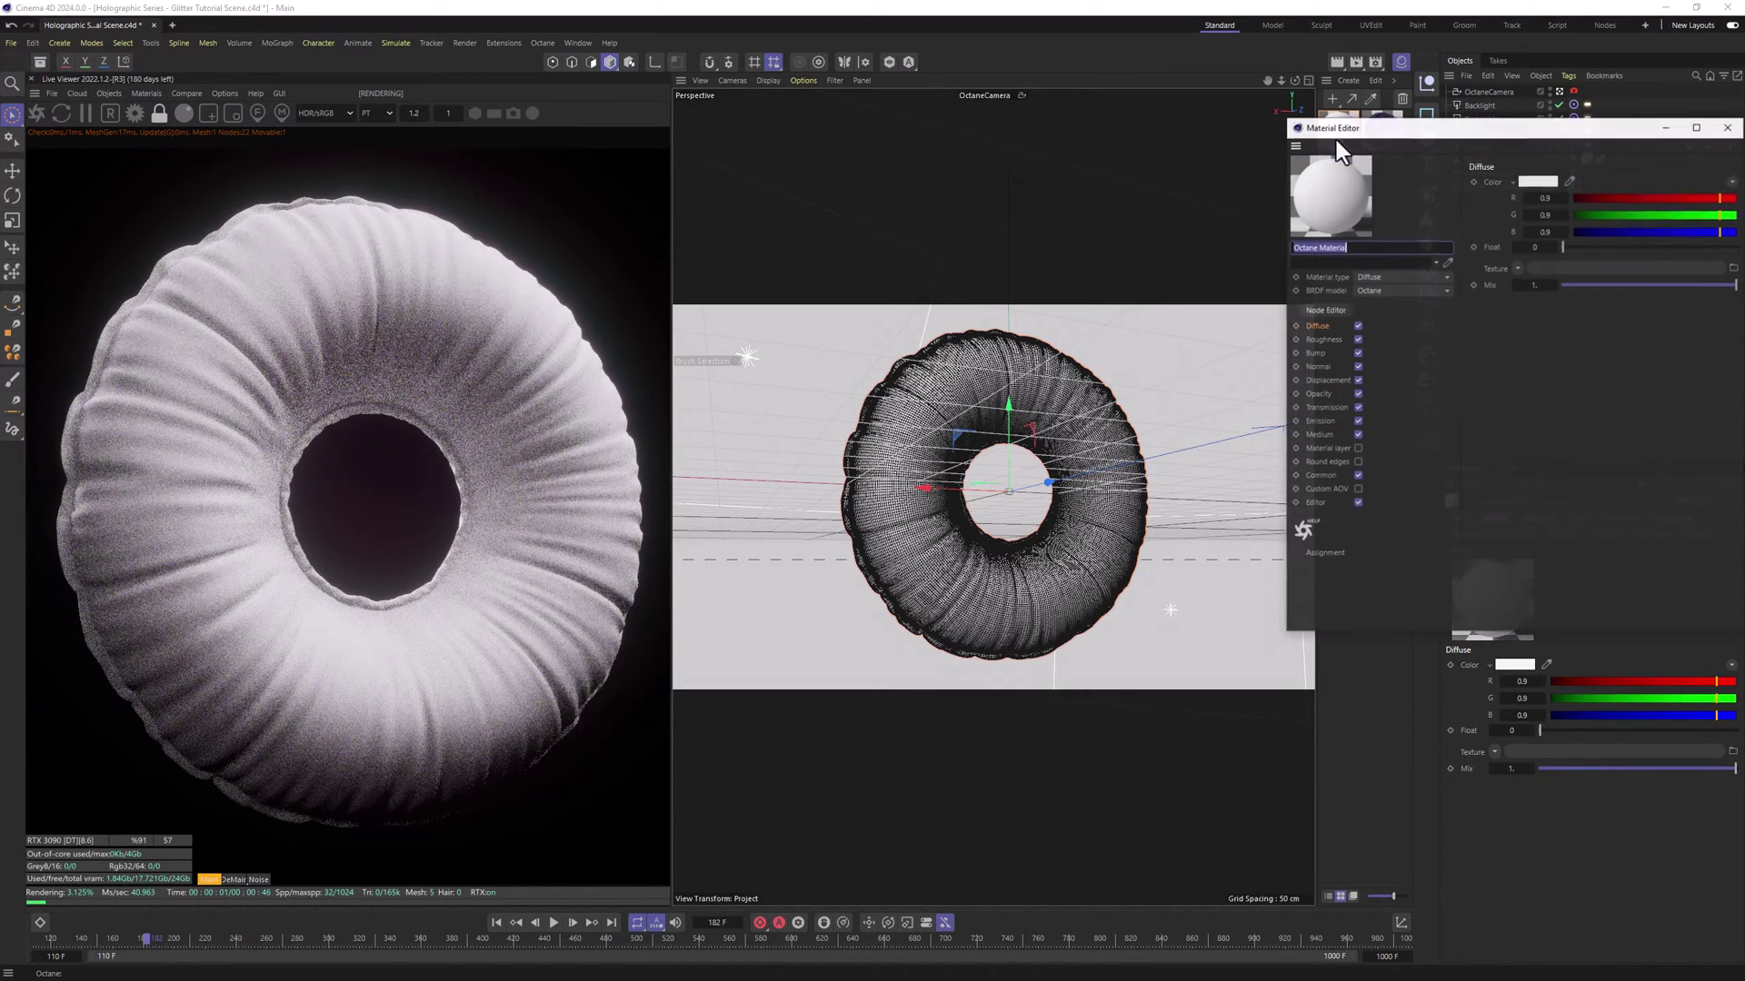
left_click(1312, 307)
left_click(1697, 129)
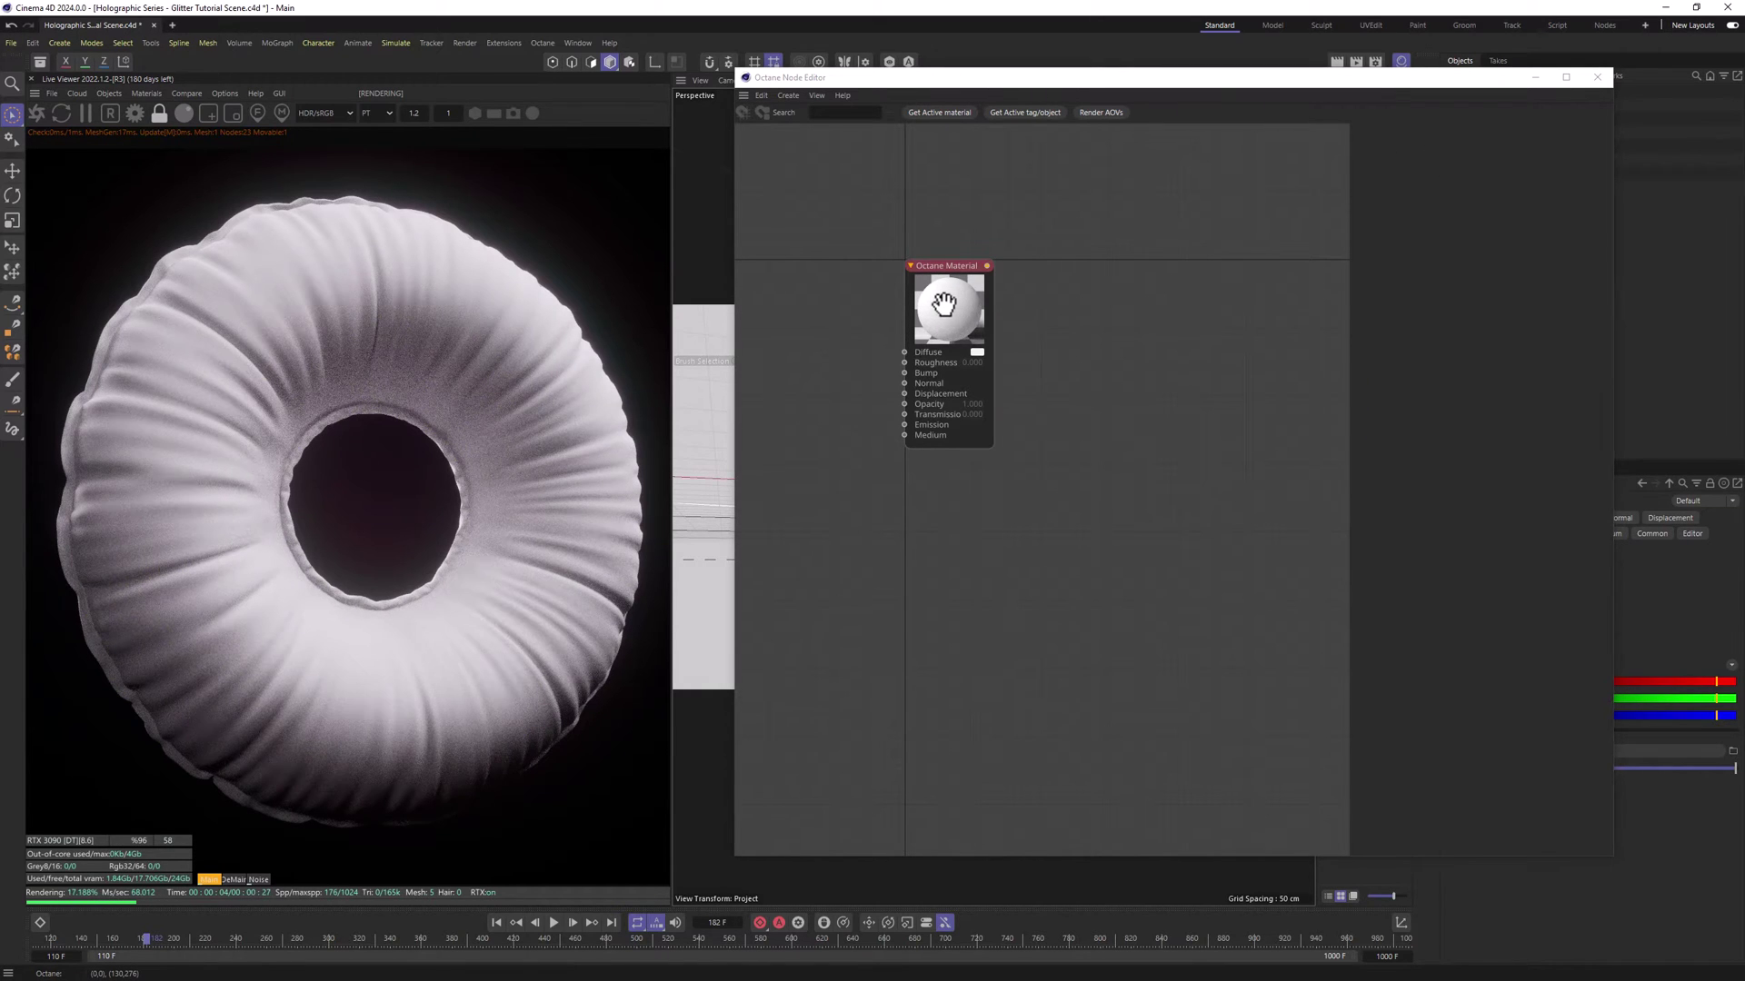
left_click_drag(957, 301, 1225, 292)
- Set the material type to Metallic with the GGX (energy preserving) BRDF
left_click(1369, 132)
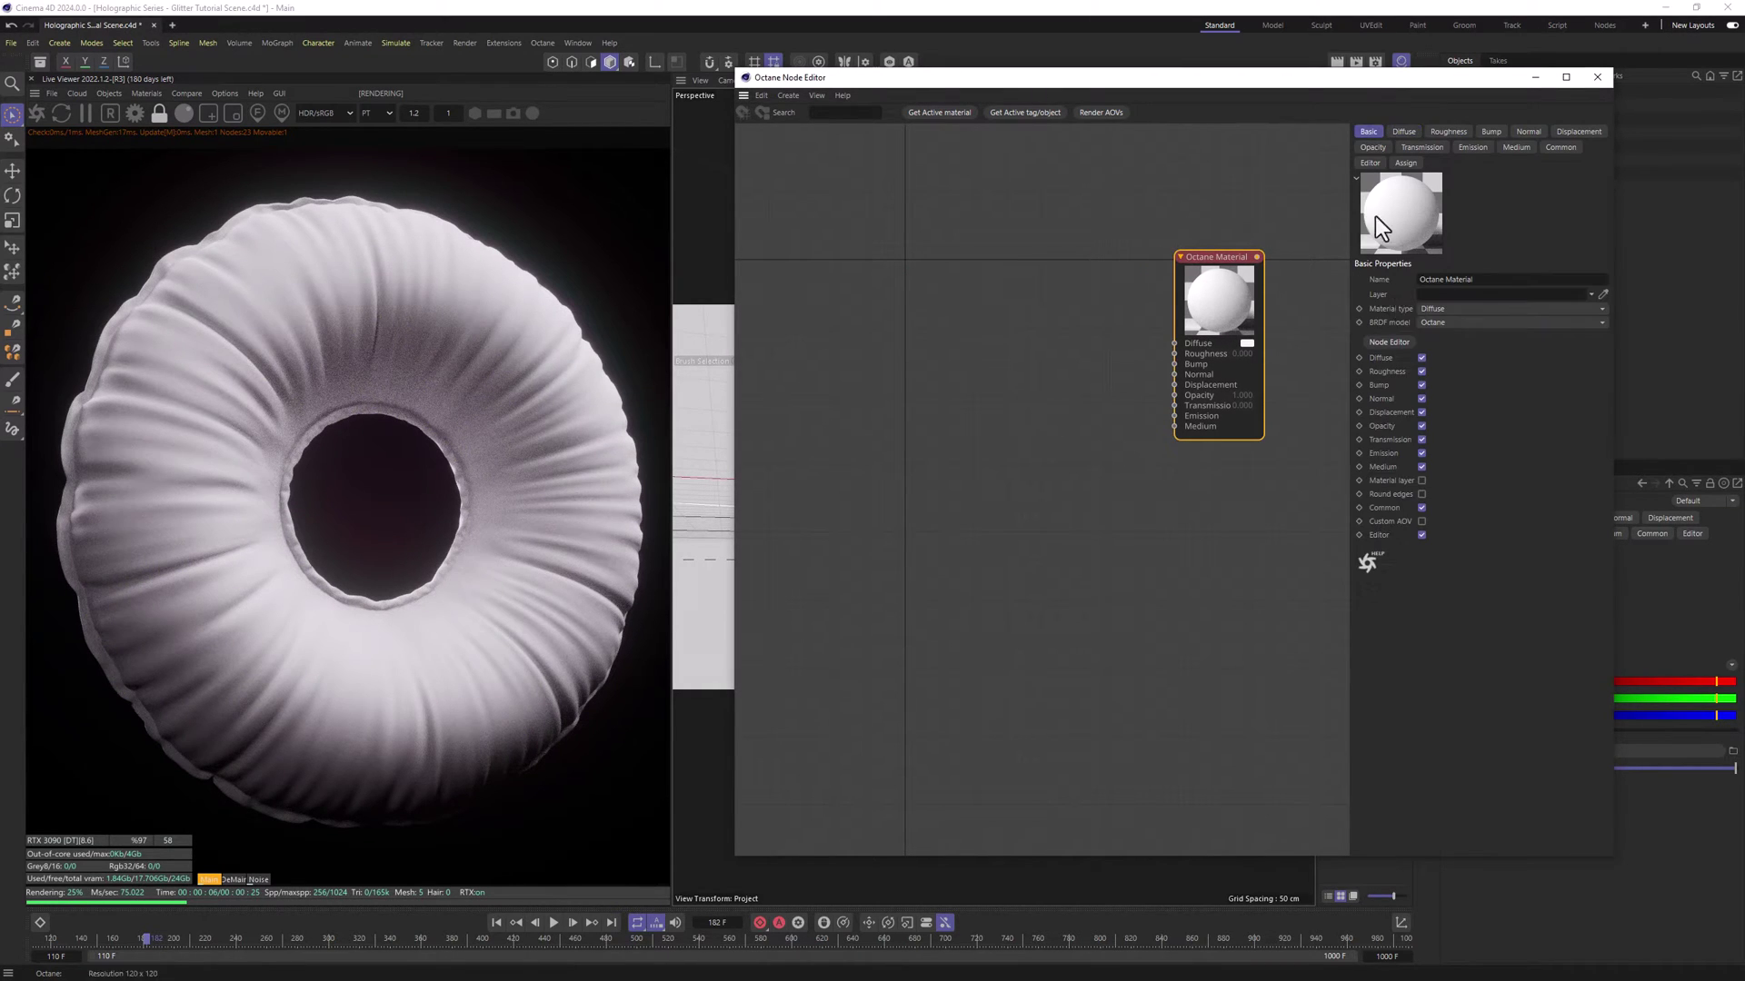
left_click(1439, 309)
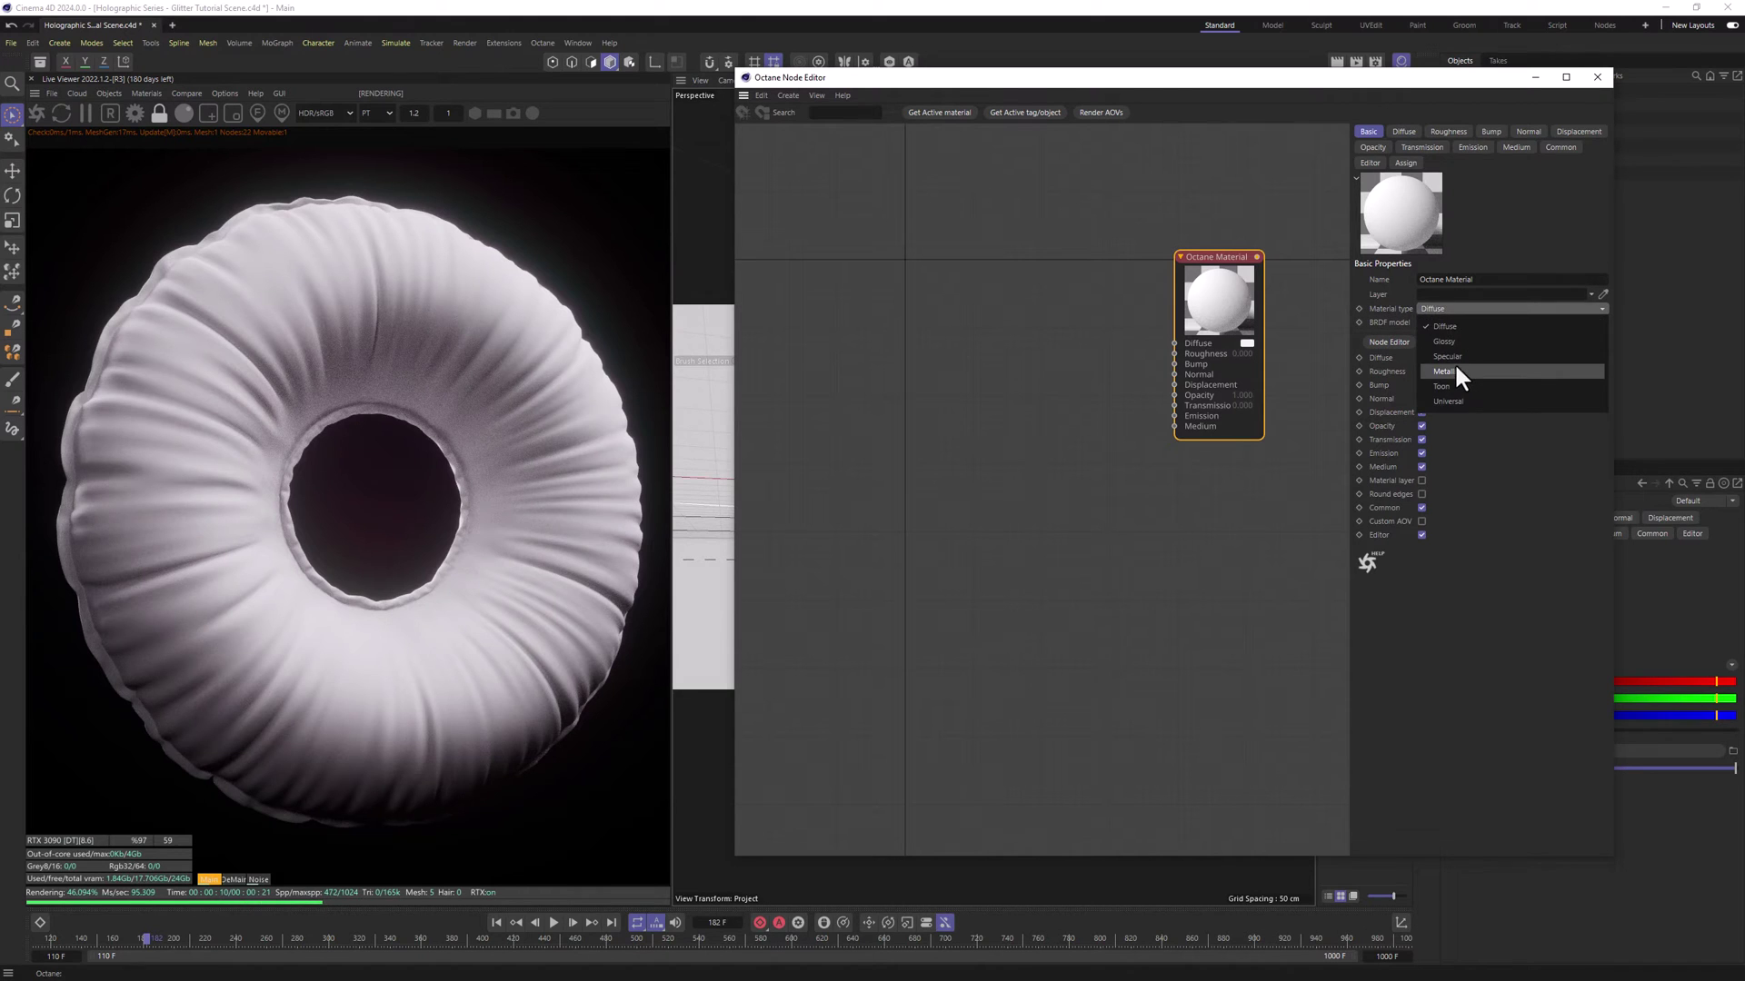
left_click(1447, 370)
left_click(1431, 323)
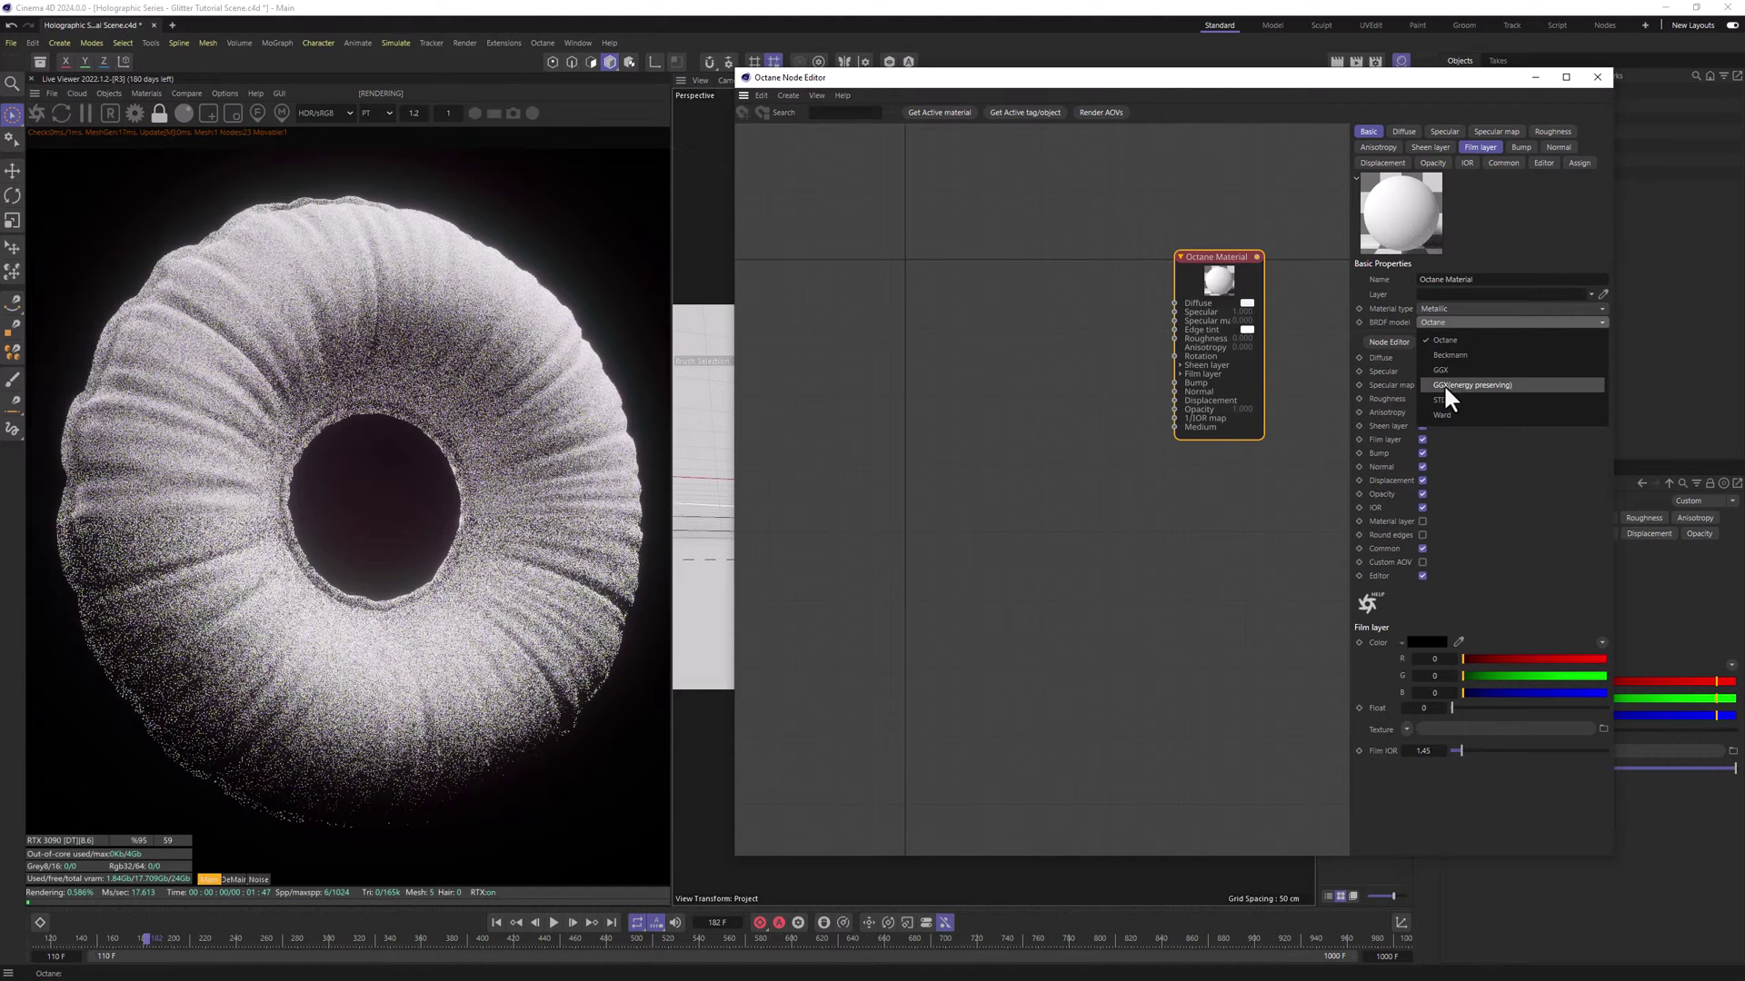
left_click(1445, 387)
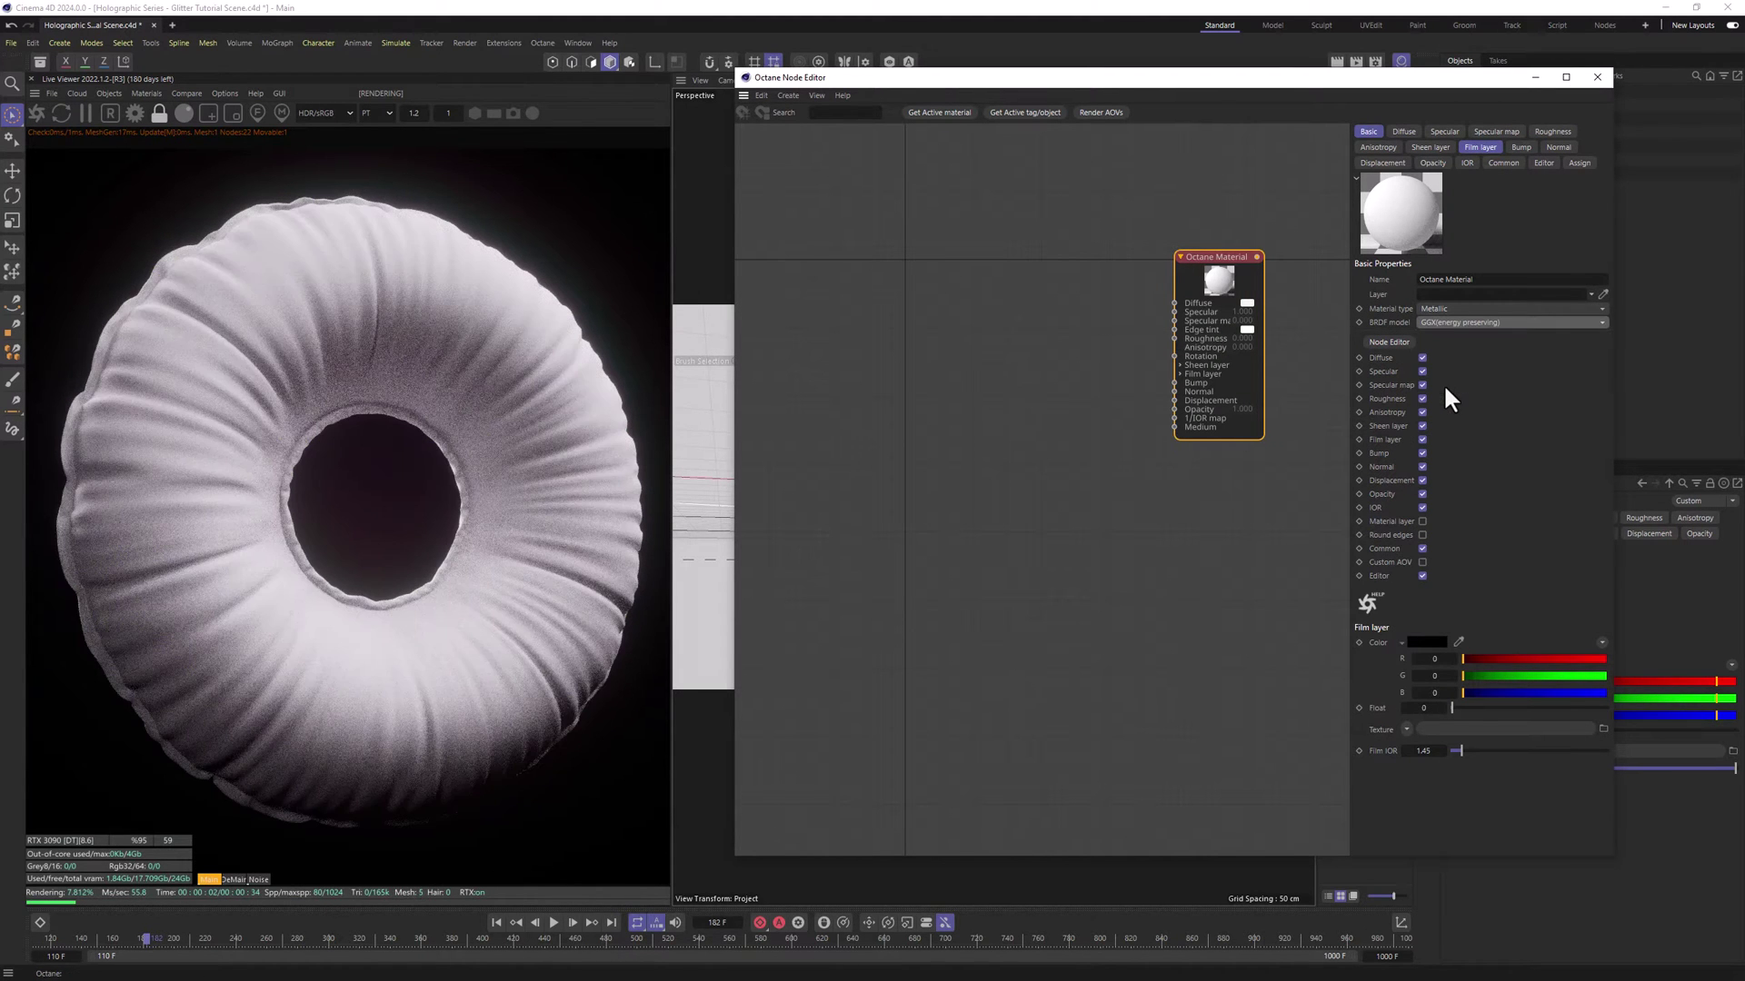
left_click(1440, 133)
- Set Metallic to 1 and the specular colour to H 280, S 20, V 100
left_click(1494, 131)
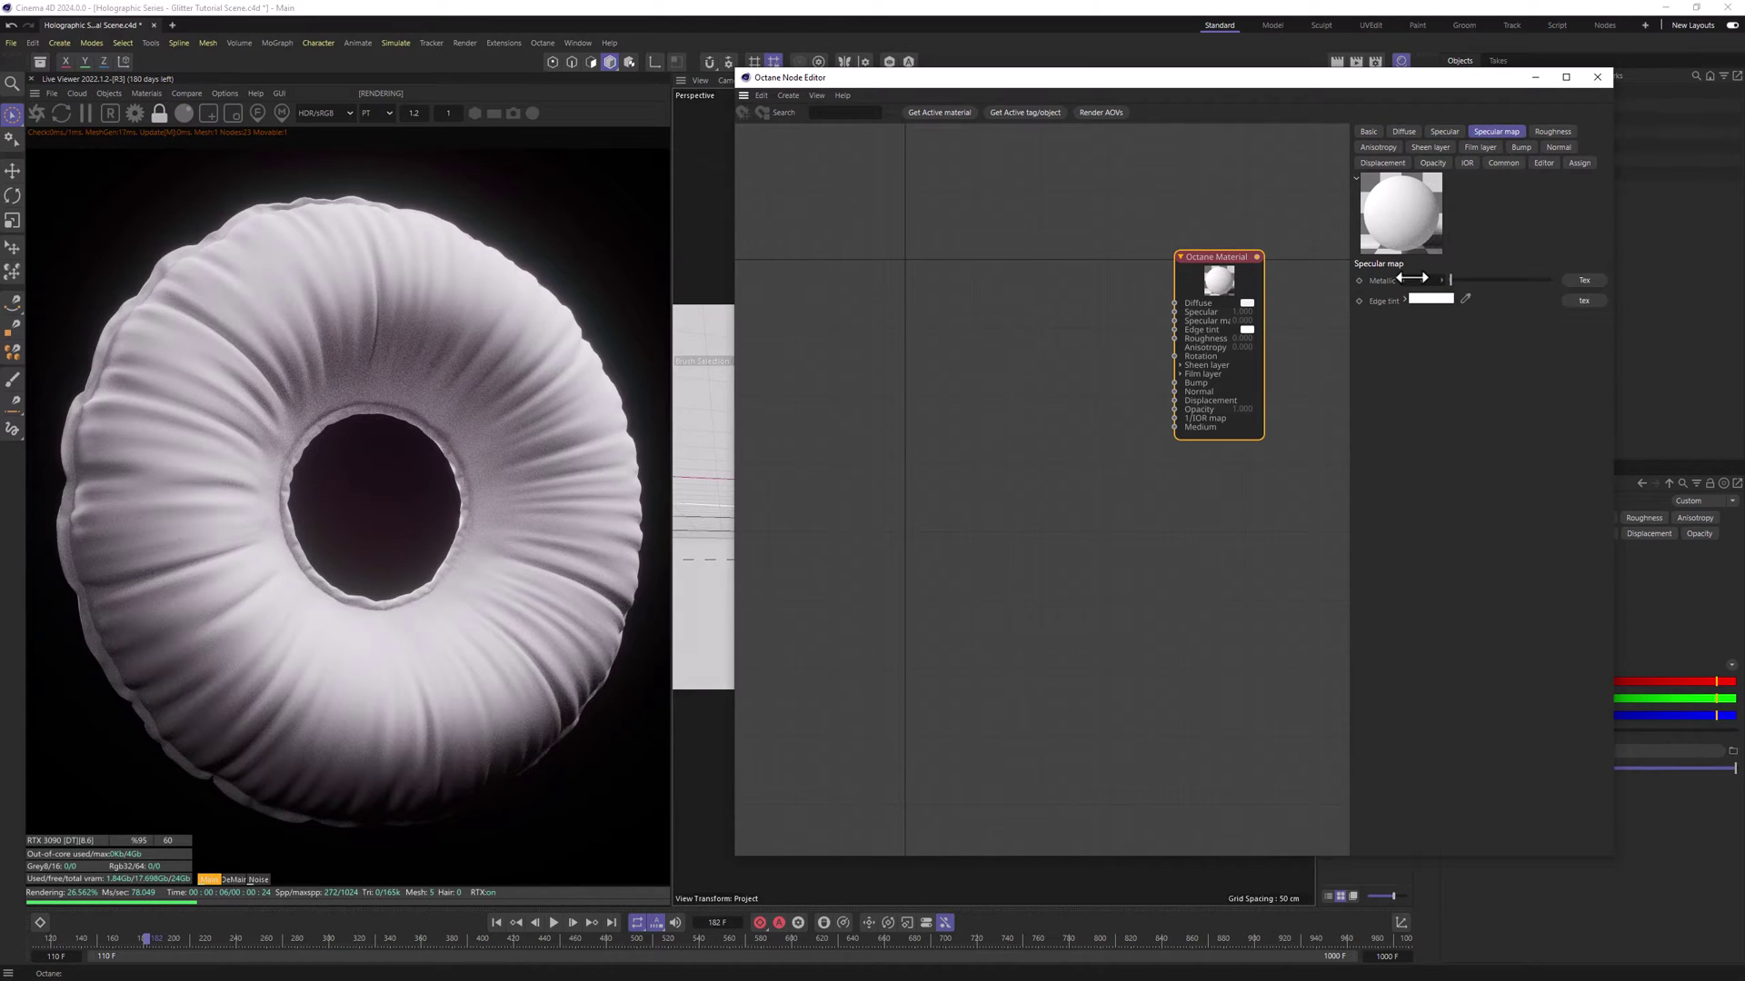
left_click_drag(1424, 279, 1481, 279)
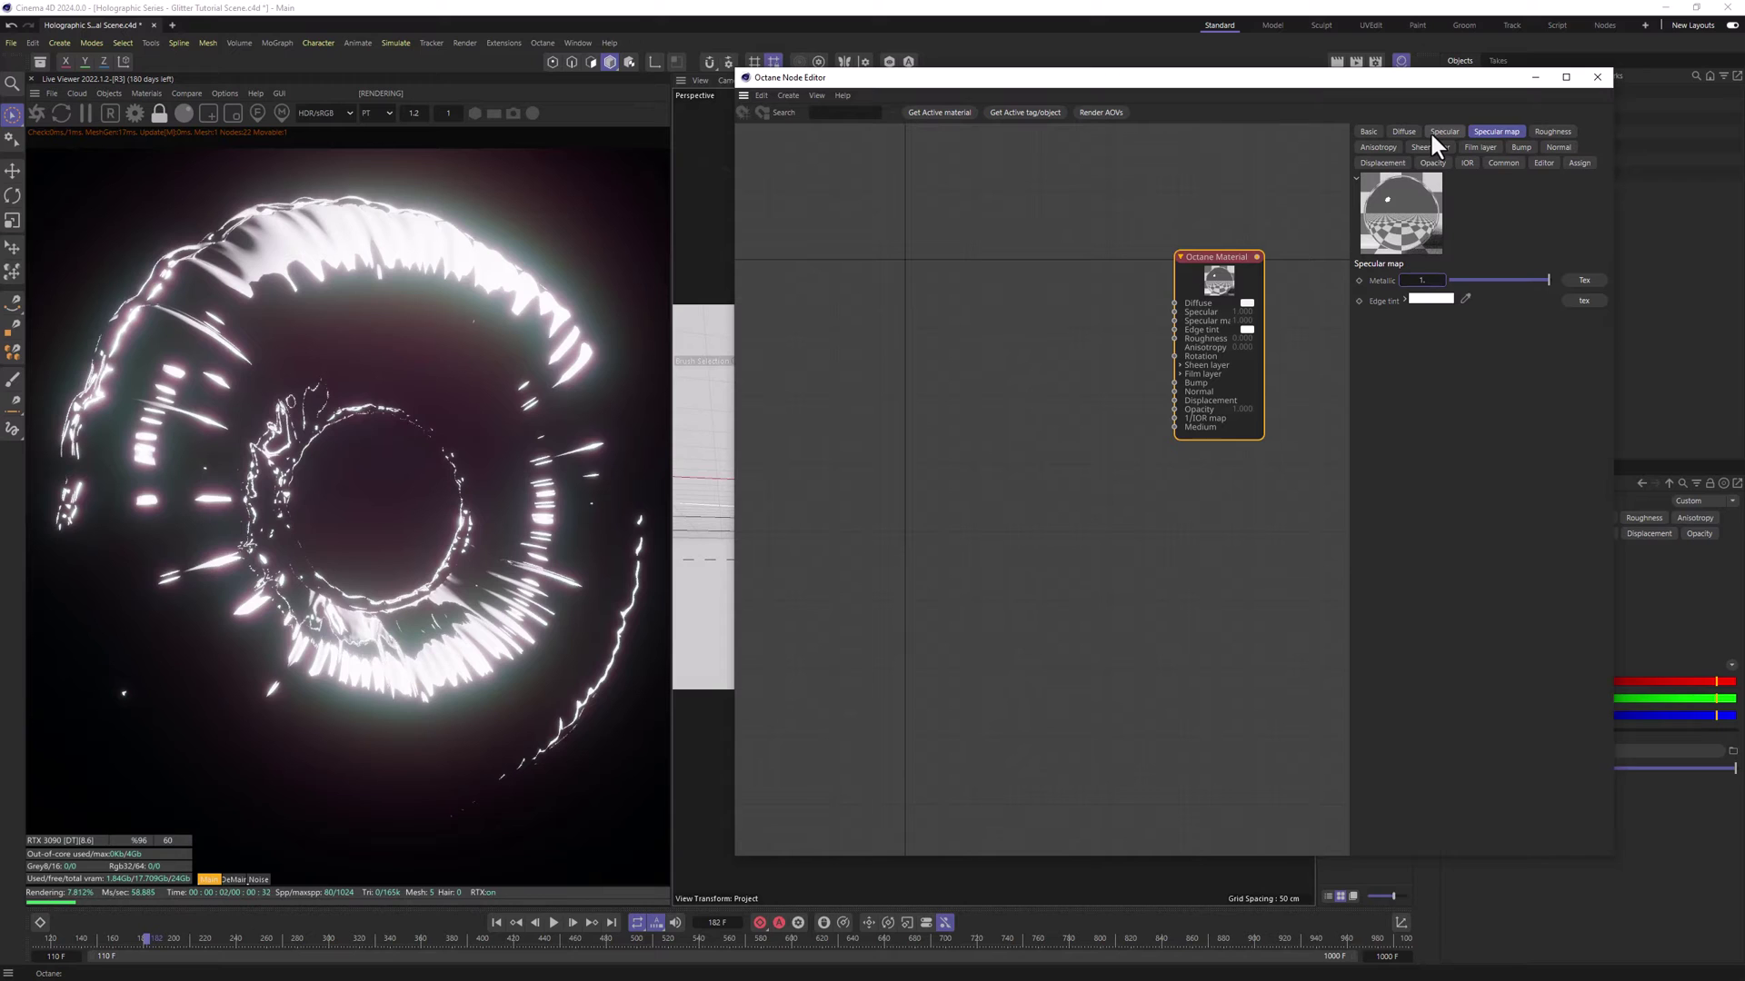
left_click(1431, 133)
left_click(1423, 279)
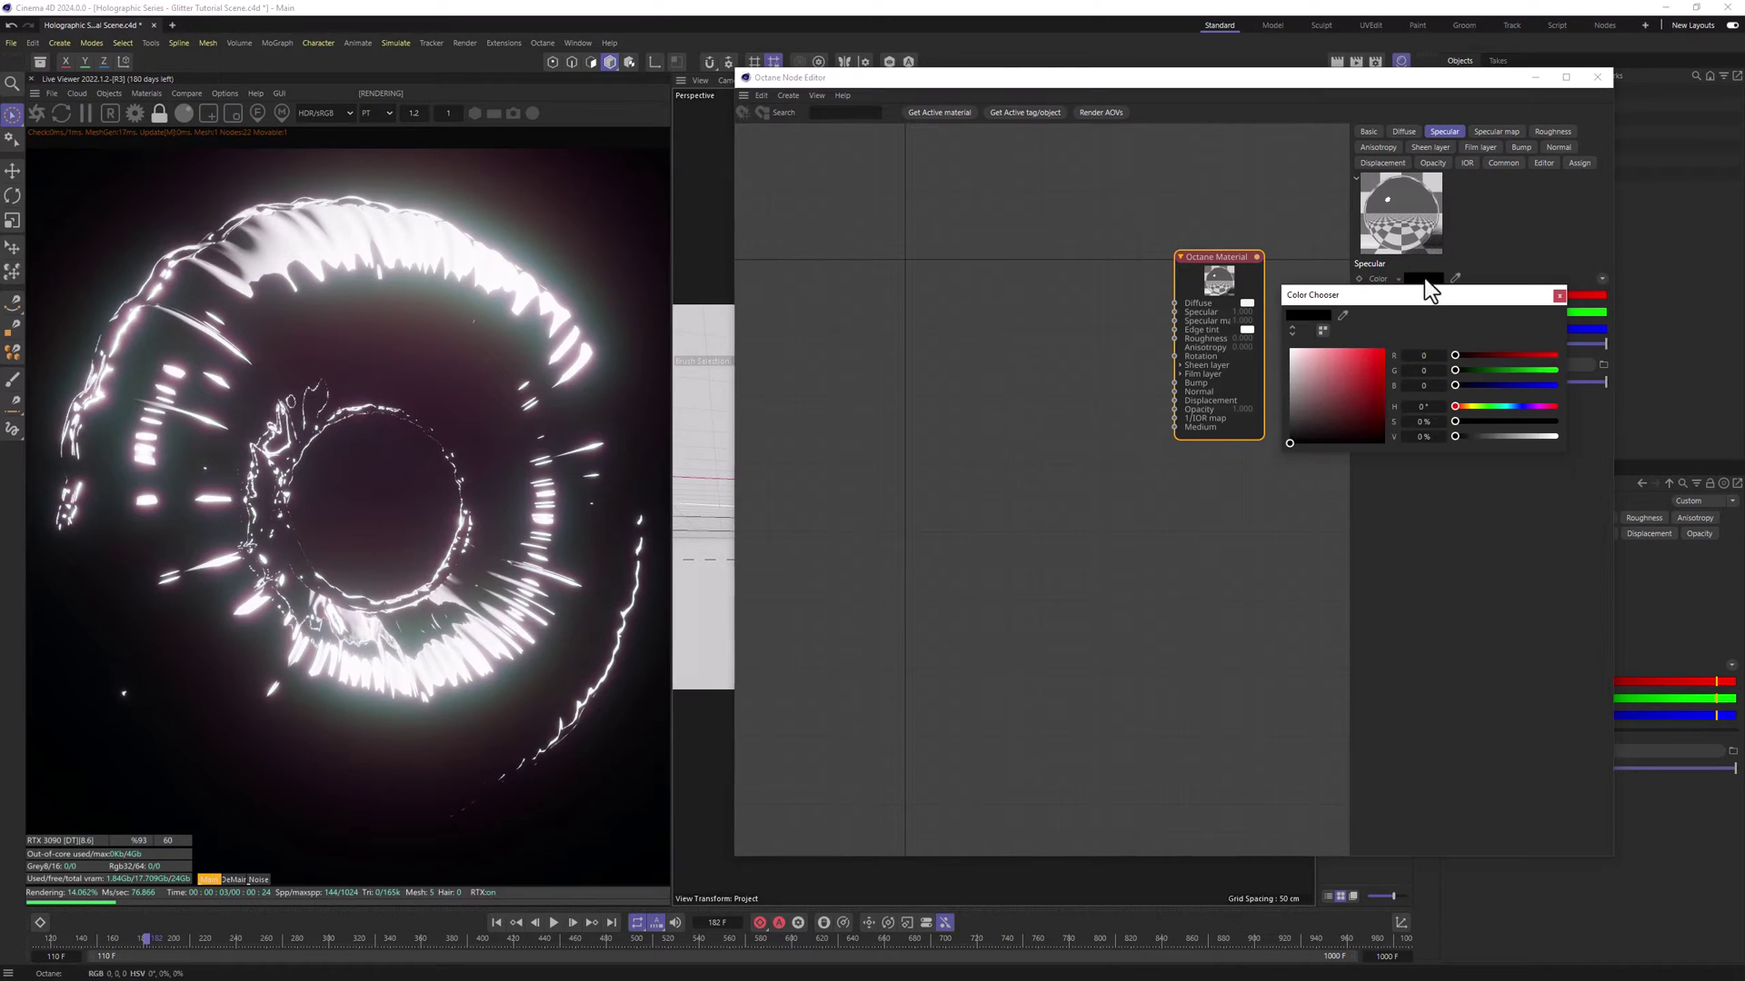
left_click(1417, 408)
type("280")
key("Tab")
type("20")
key("Tab")
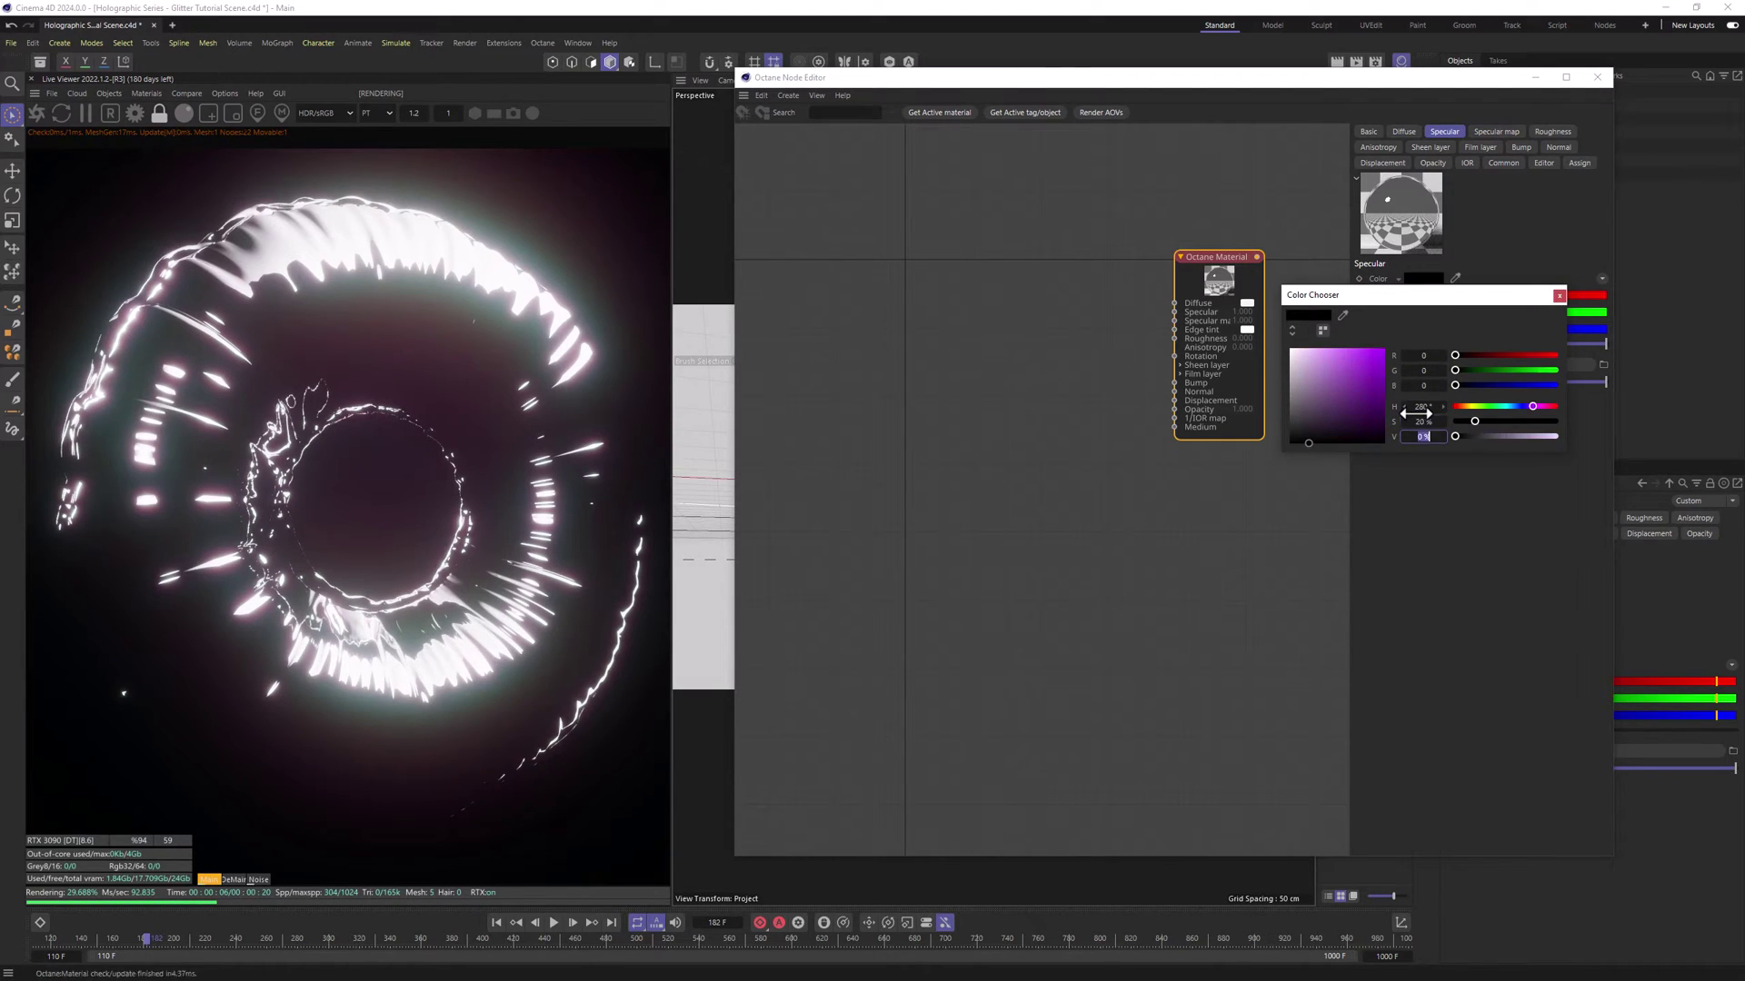
type("100")
key("Return")
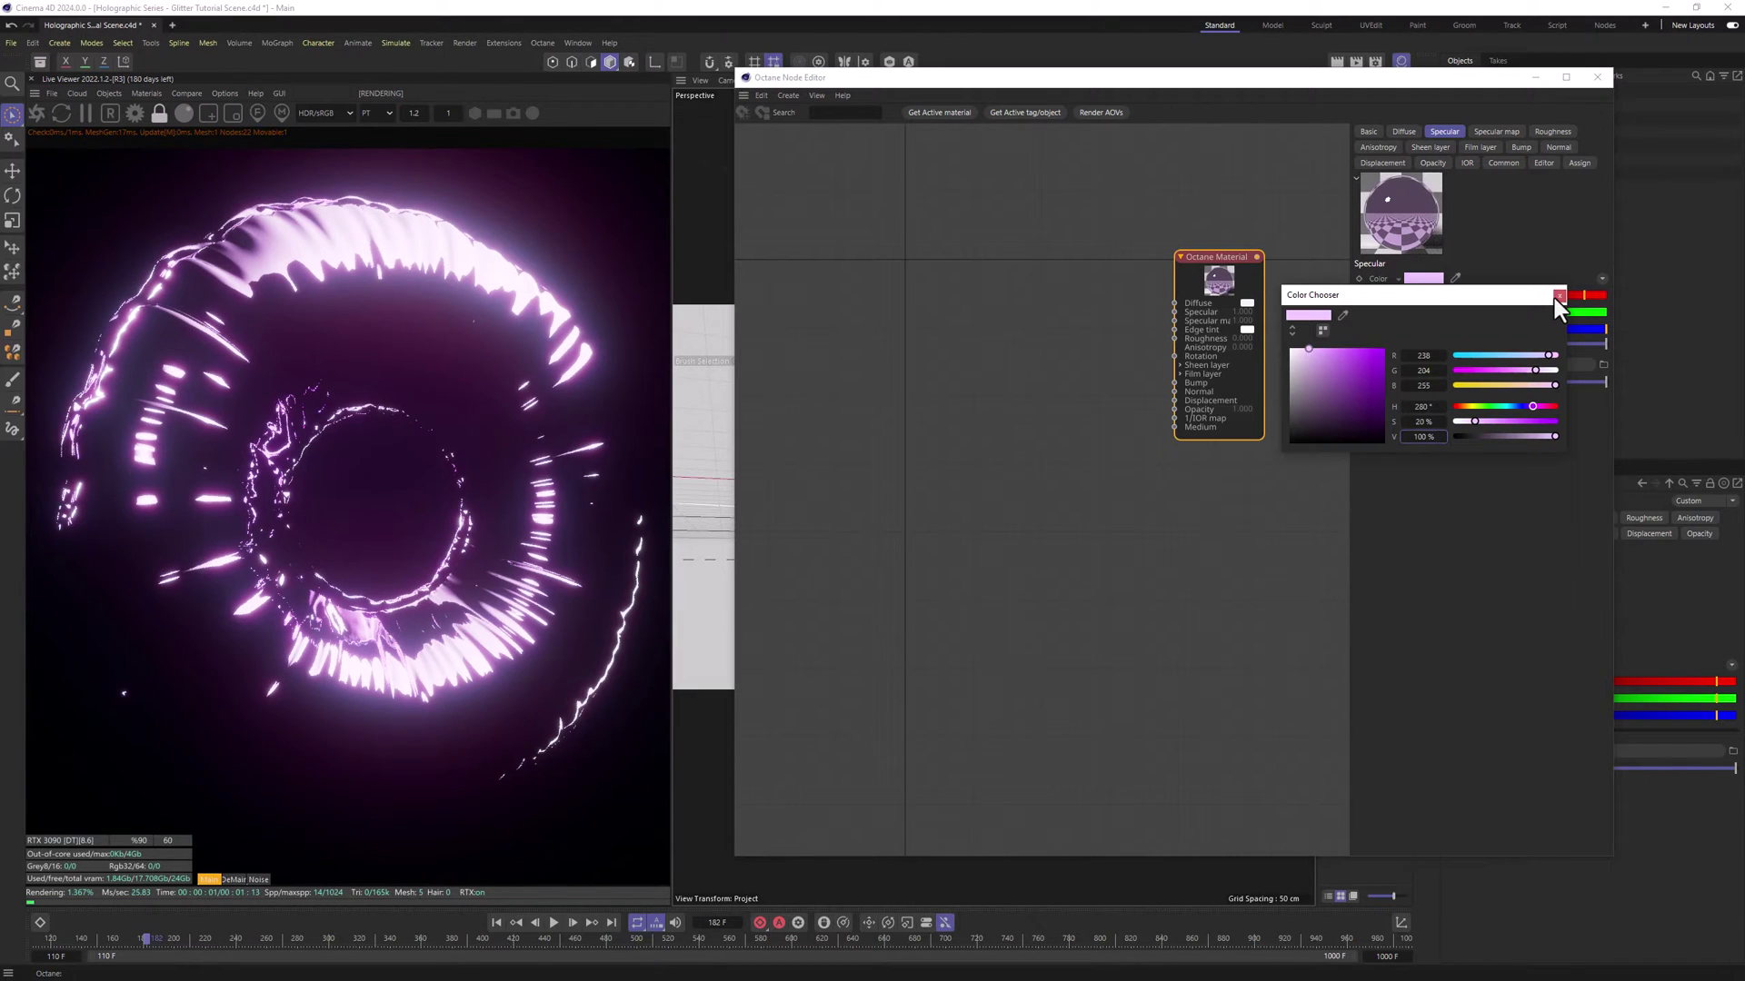
left_click(1559, 295)
- Set the material's roughness float to 0.01
left_click(1552, 131)
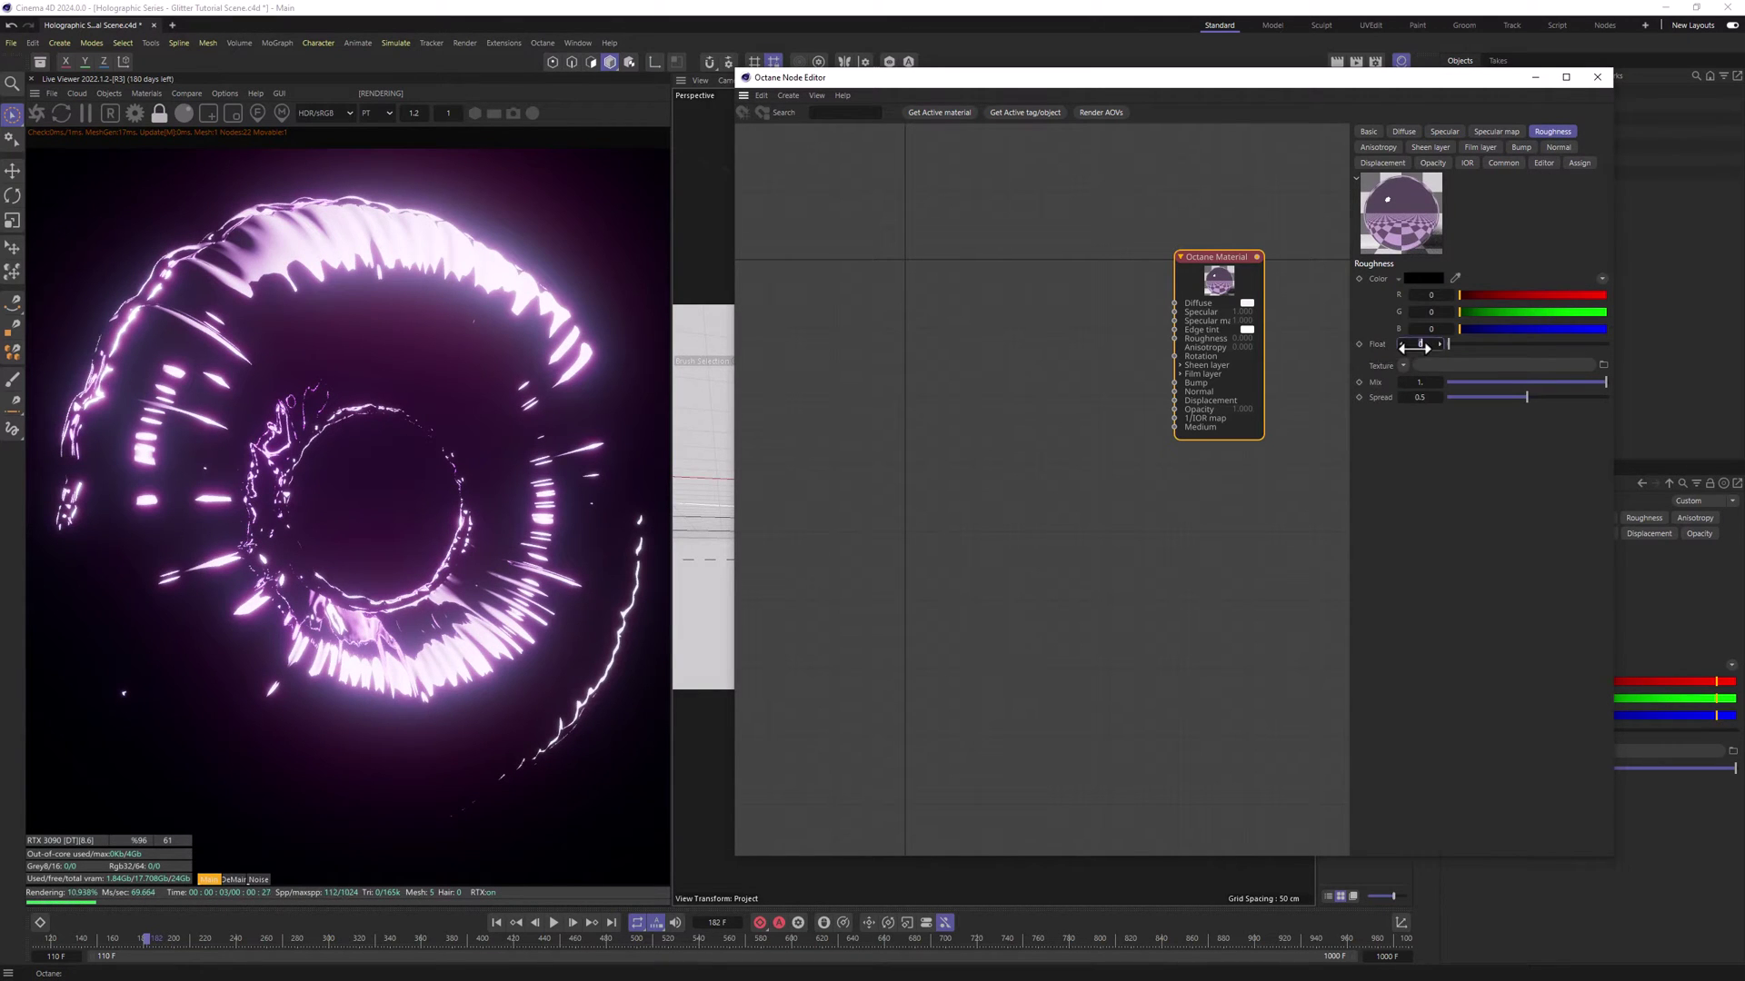
type("1")
key("Return")
- Add a Gradient generator node and a Chaos node to the node graph
left_click(896, 333)
key("Tab")
type("GRADIE")
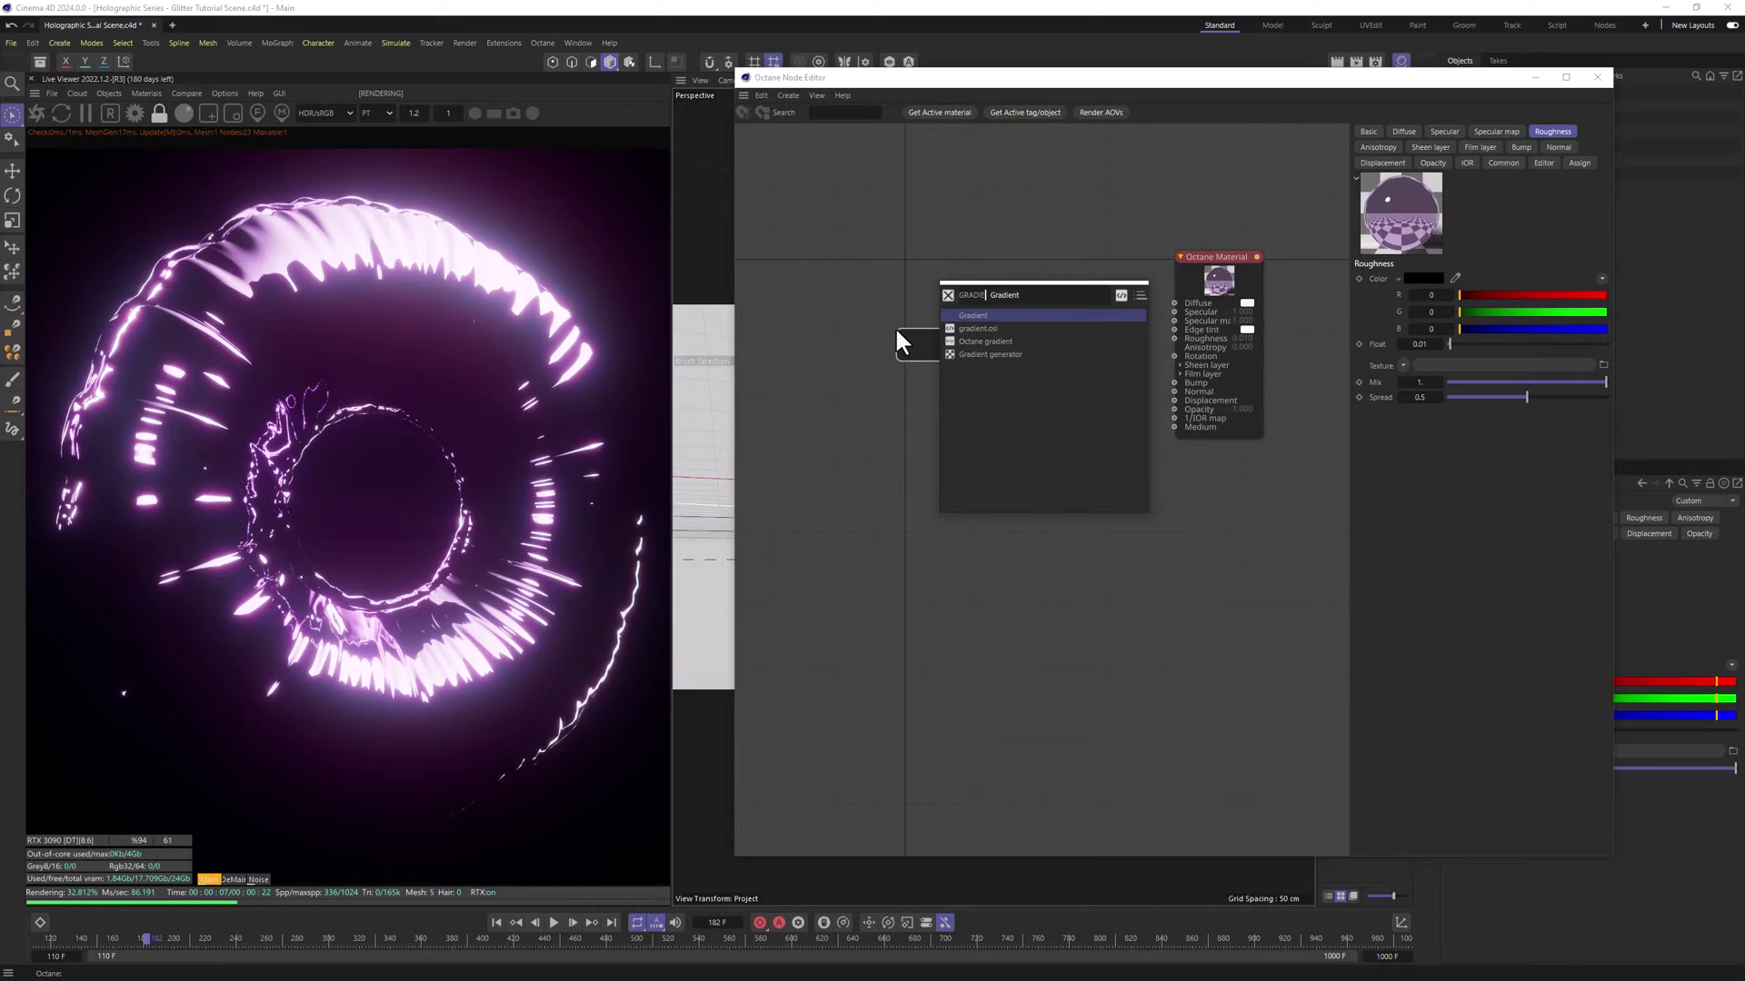
key("Down")
key("Down")
key("Return")
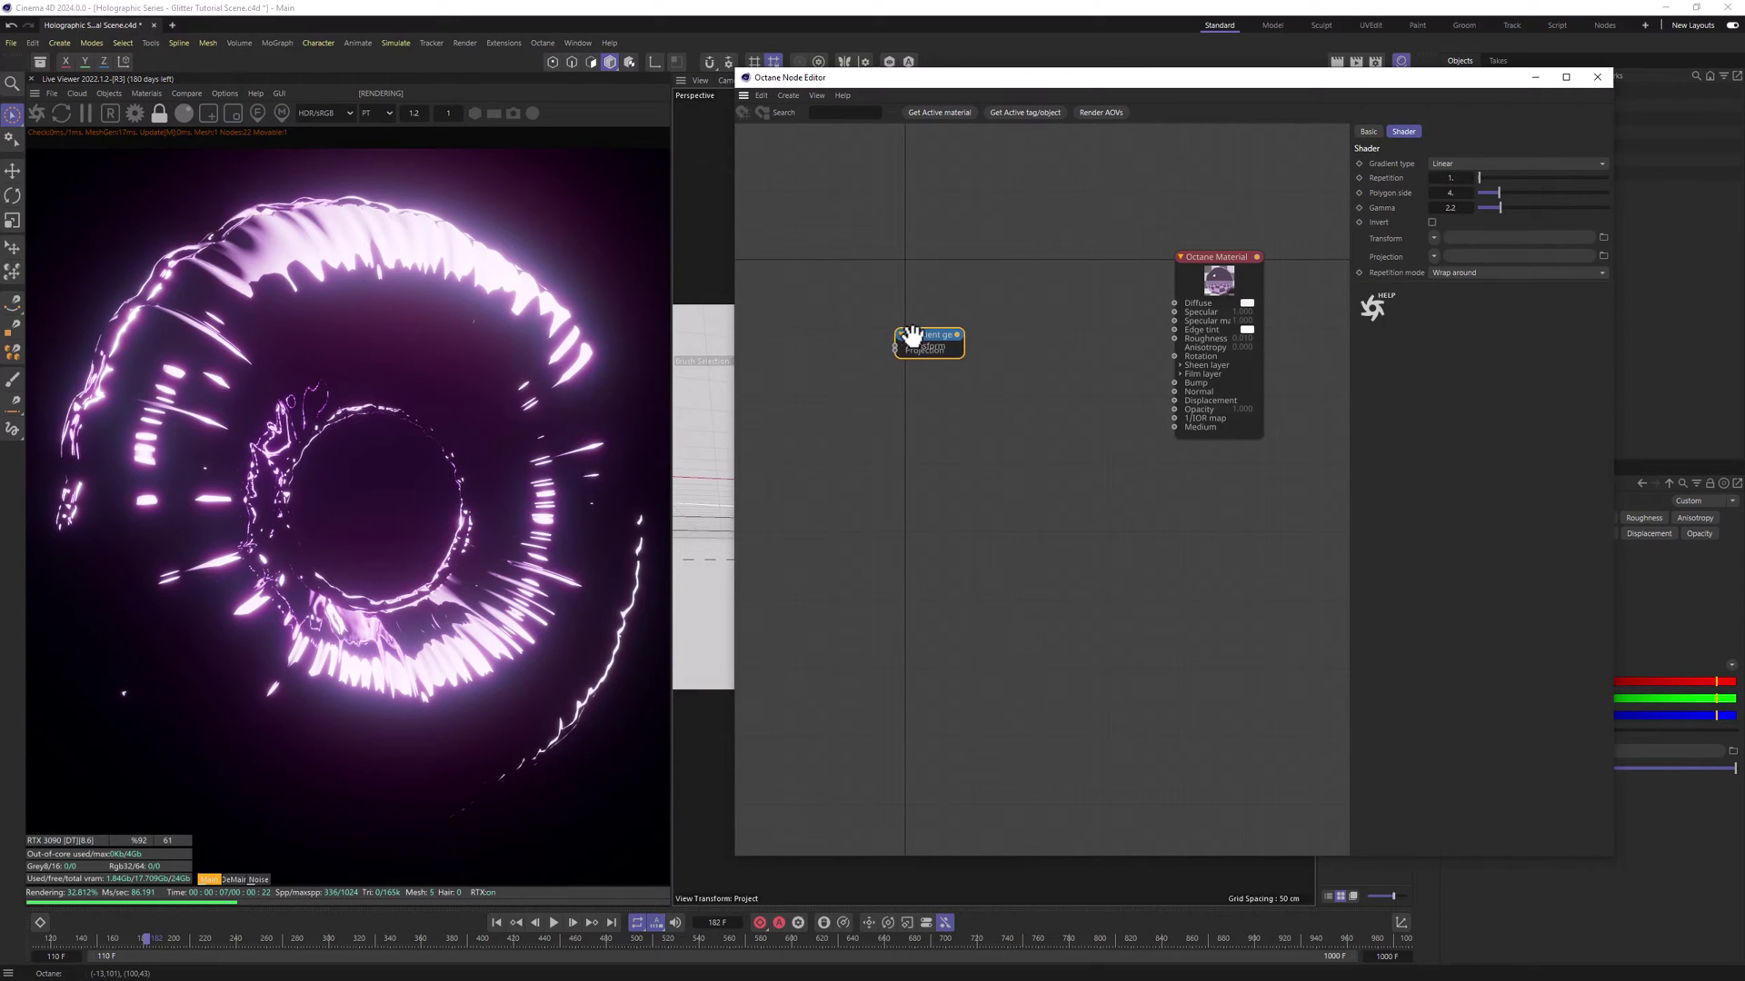
key("Tab")
type("CHAOS")
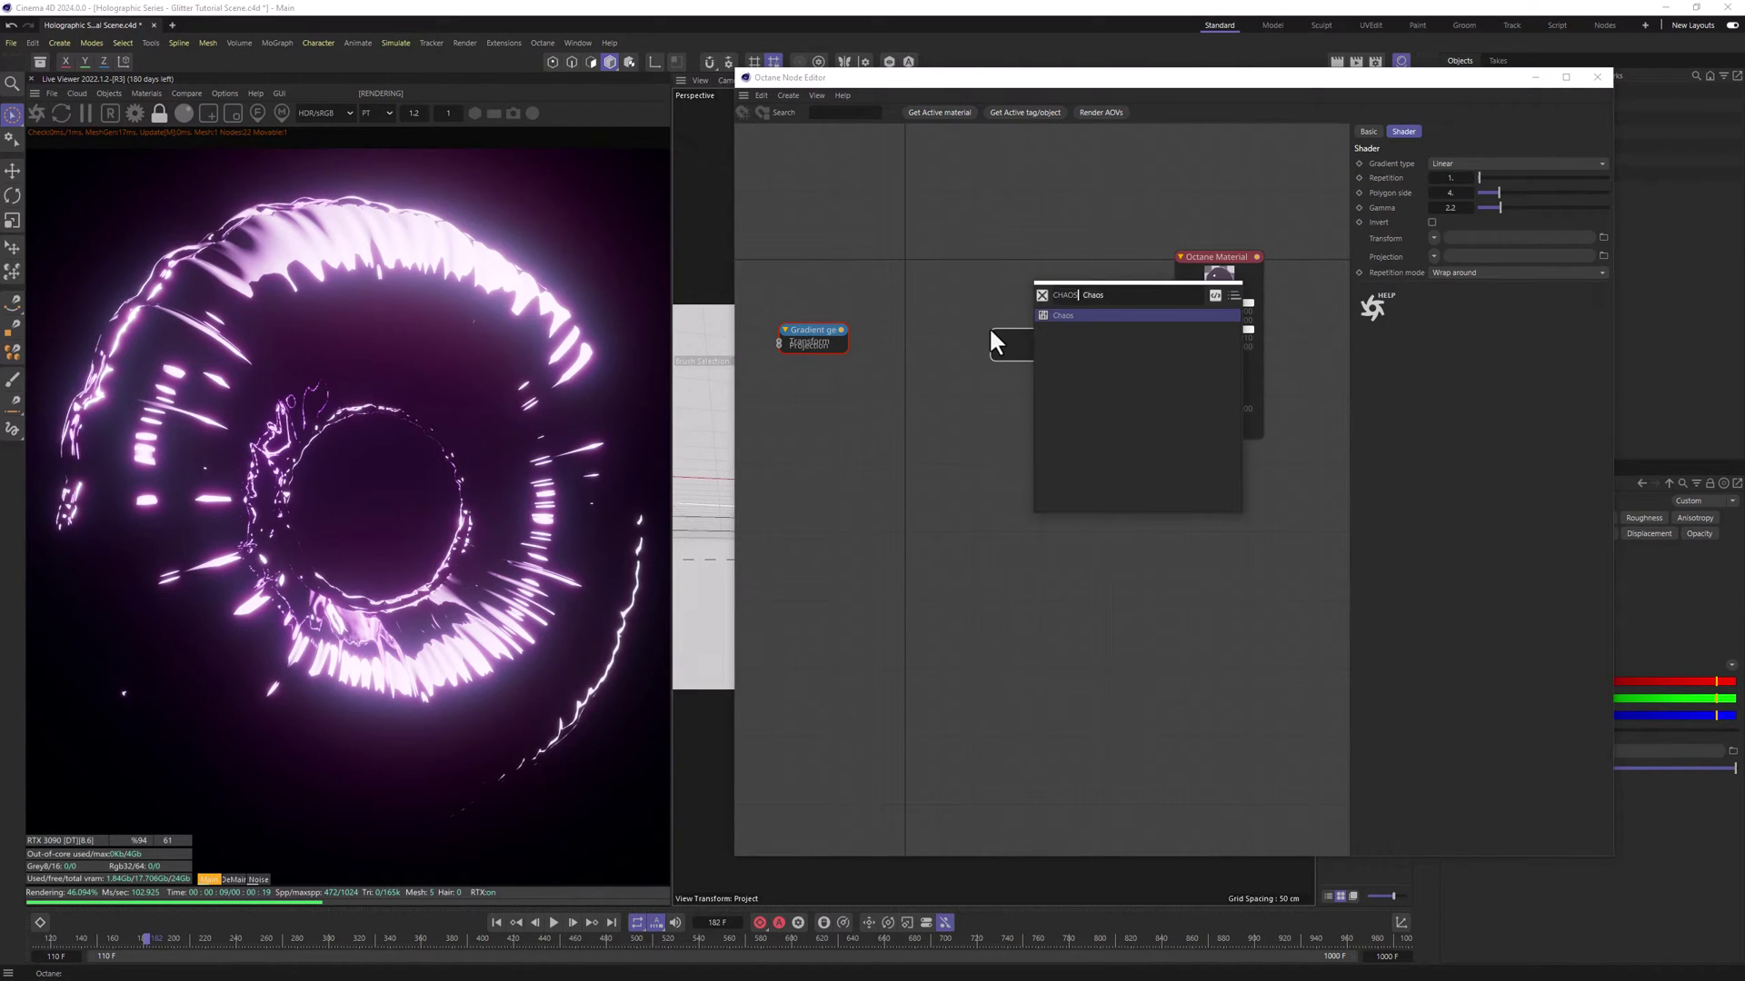
key("Return")
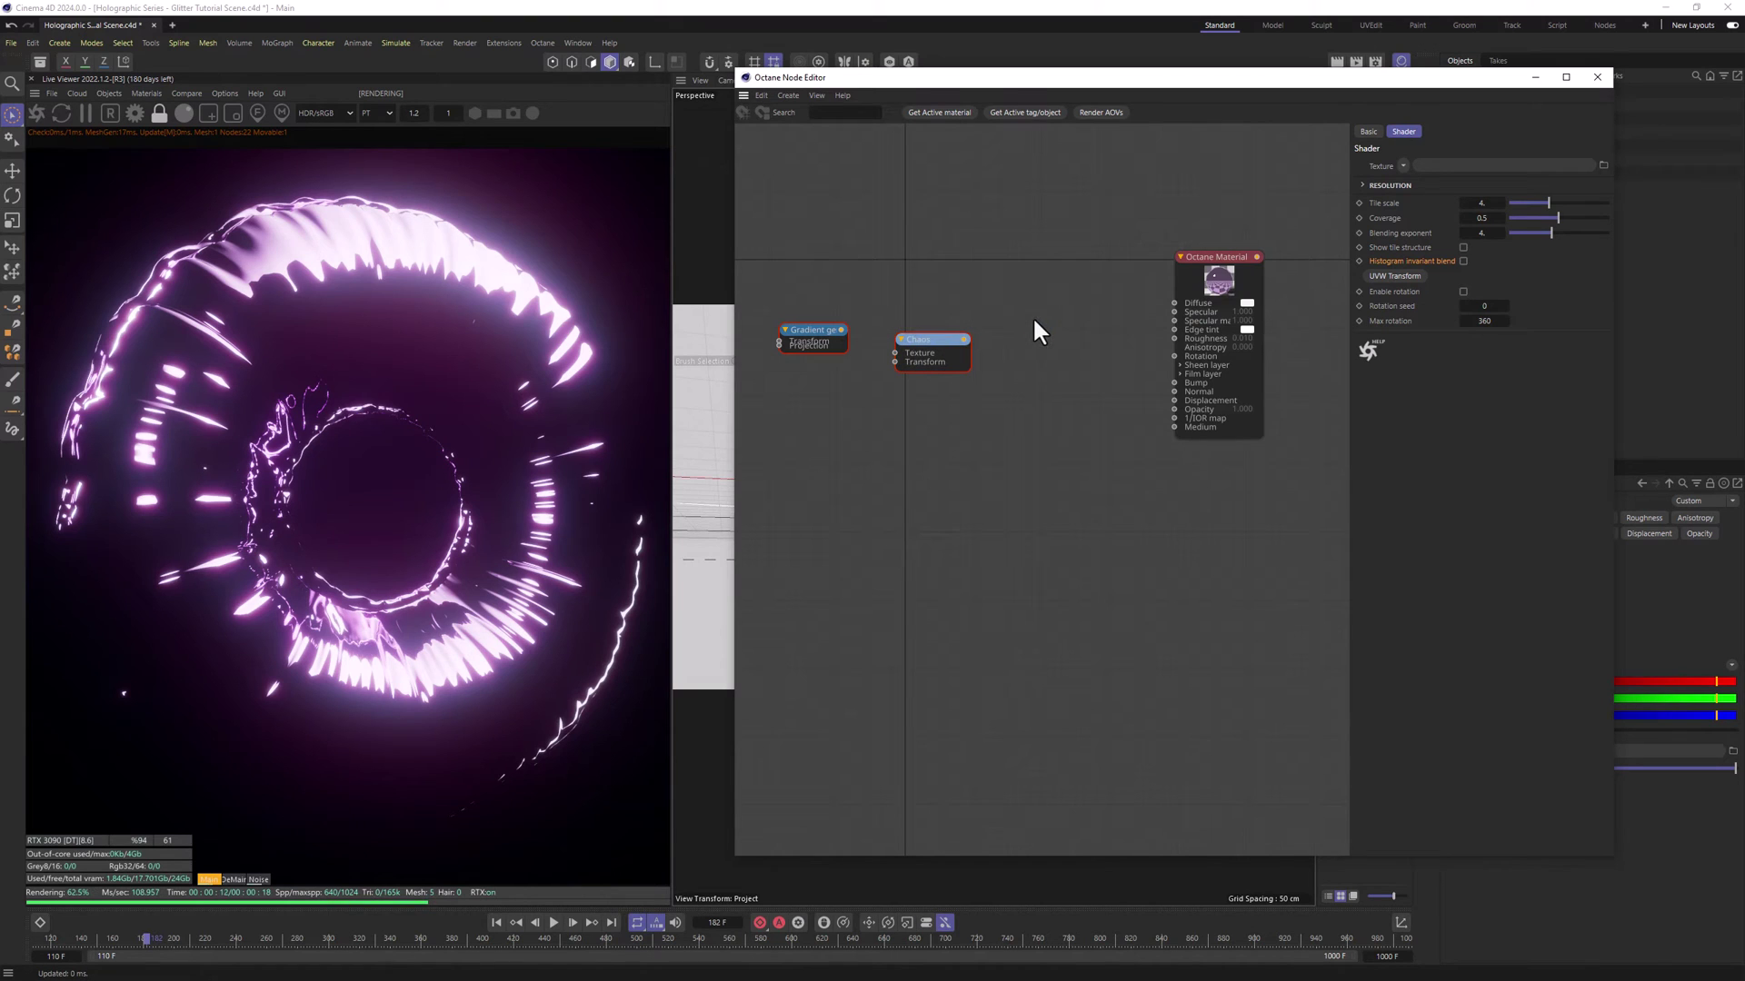
- Add a Color correction node and a Normal node to the graph
key("Tab")
type("COLOR C")
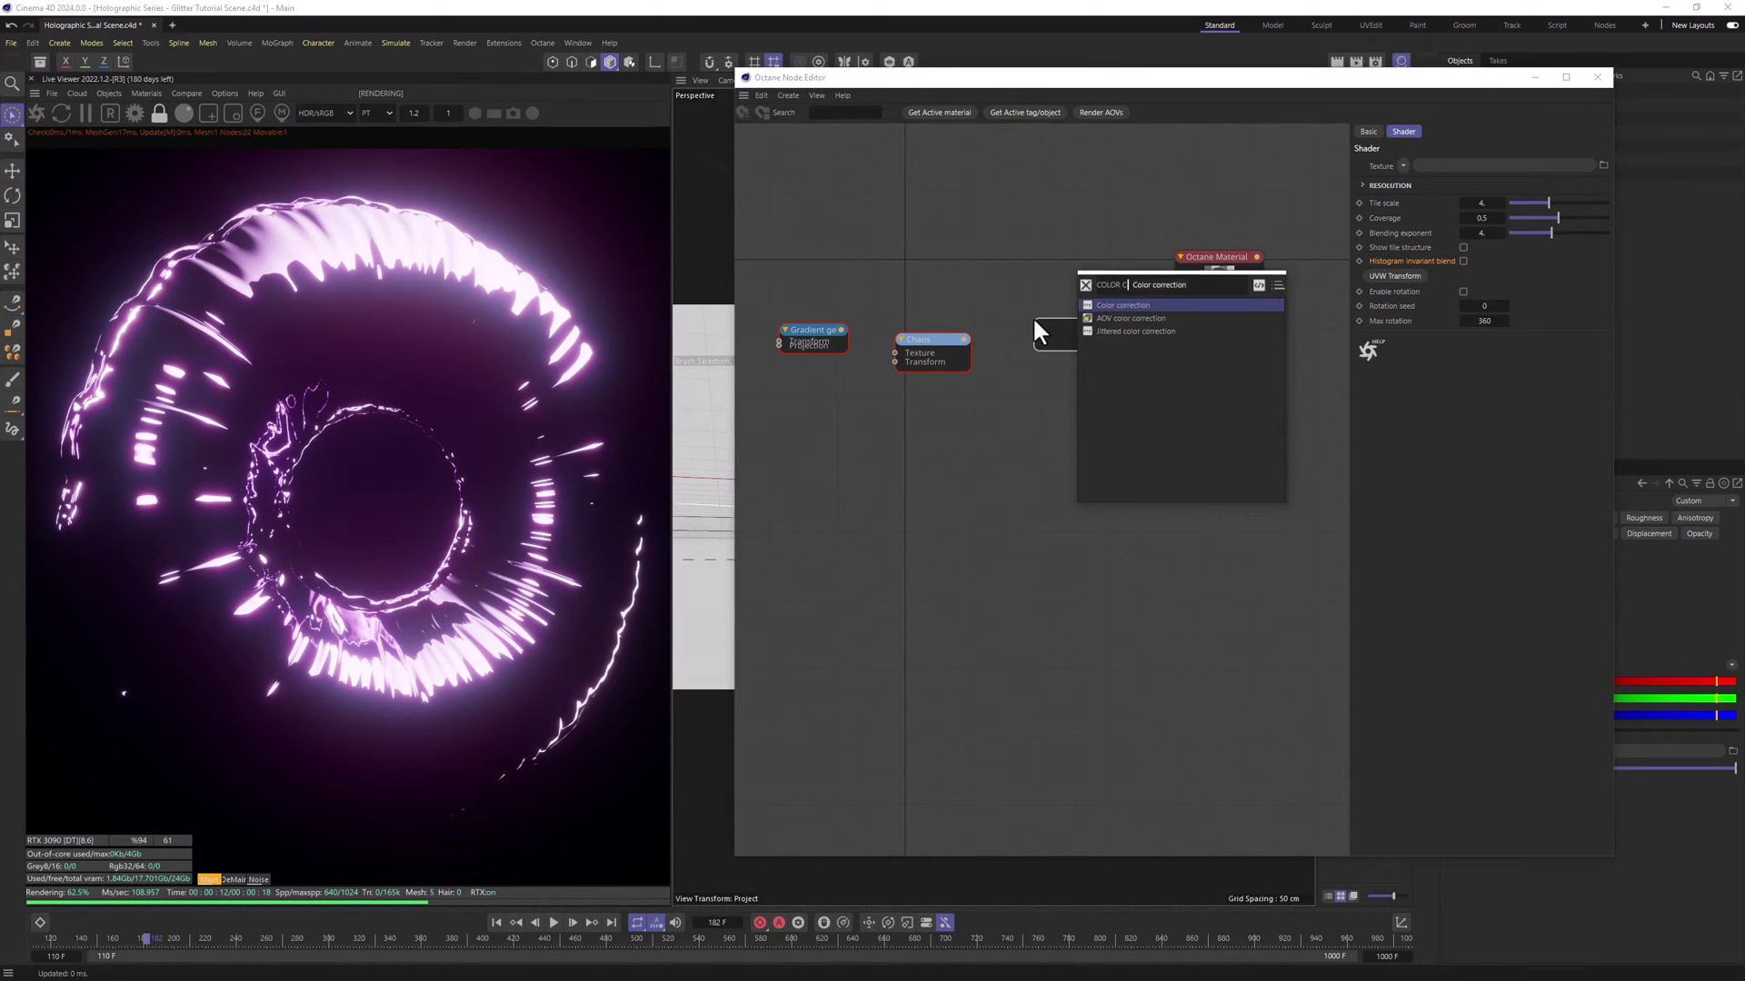
key("Up")
key("Return")
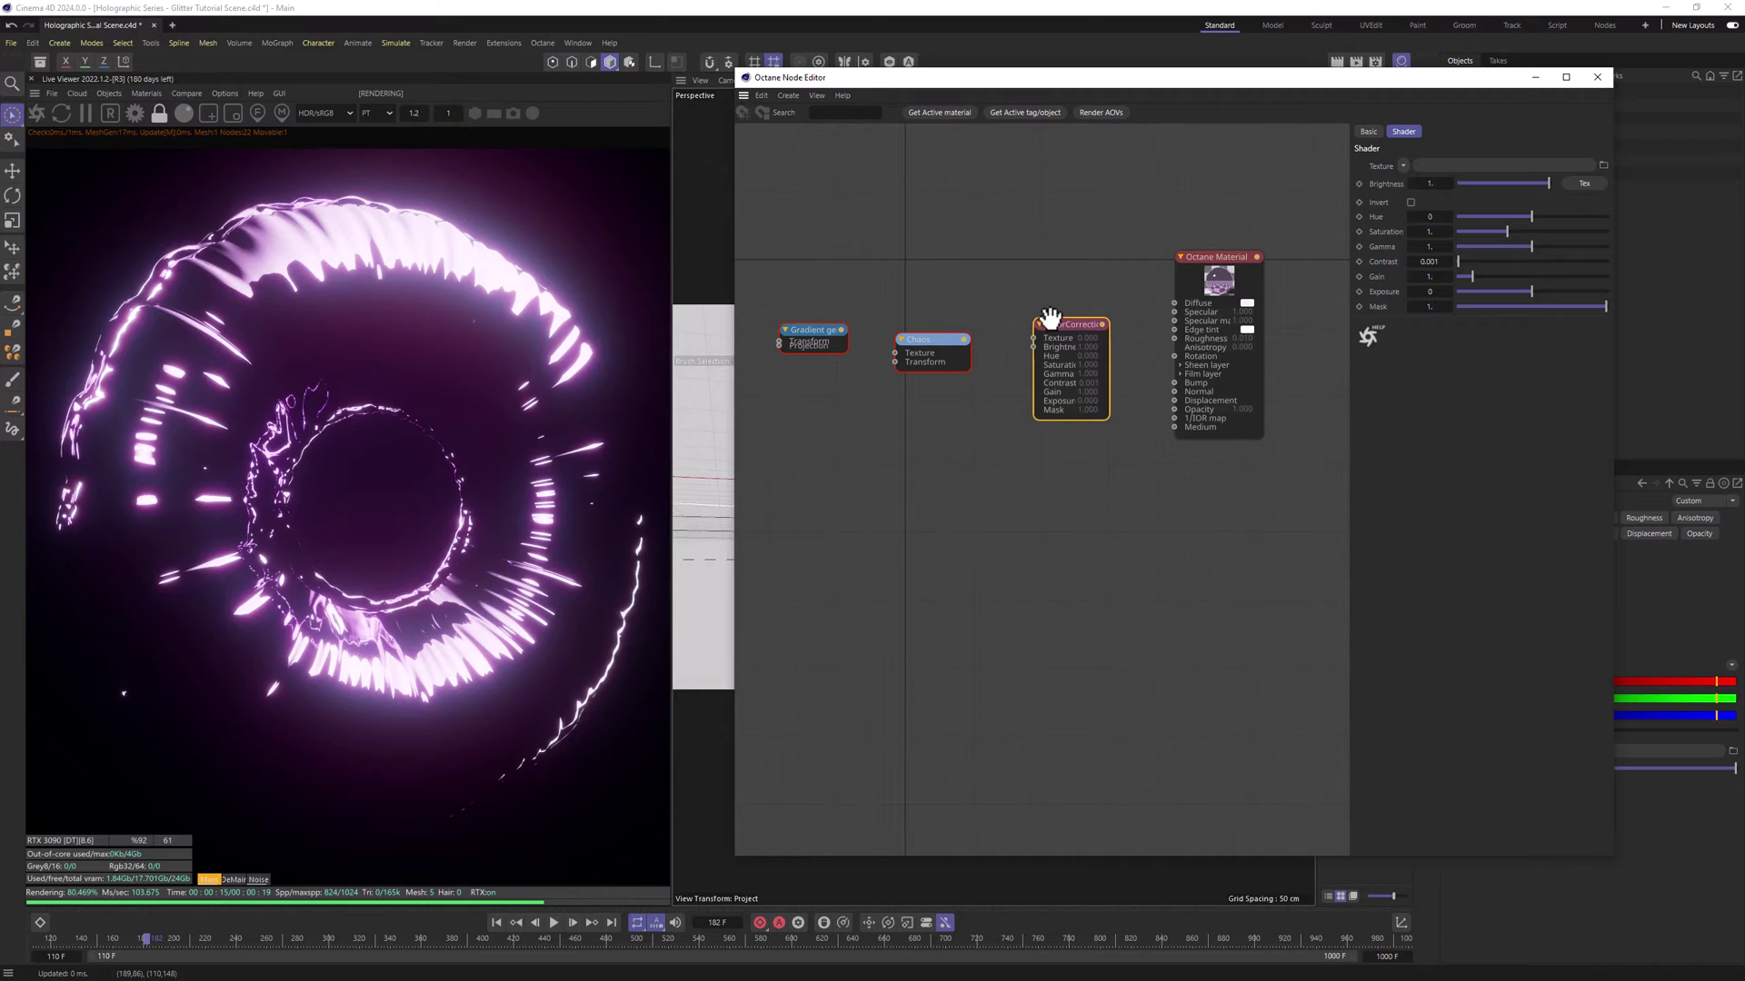
key("Tab")
type("NORMAL")
key("Return")
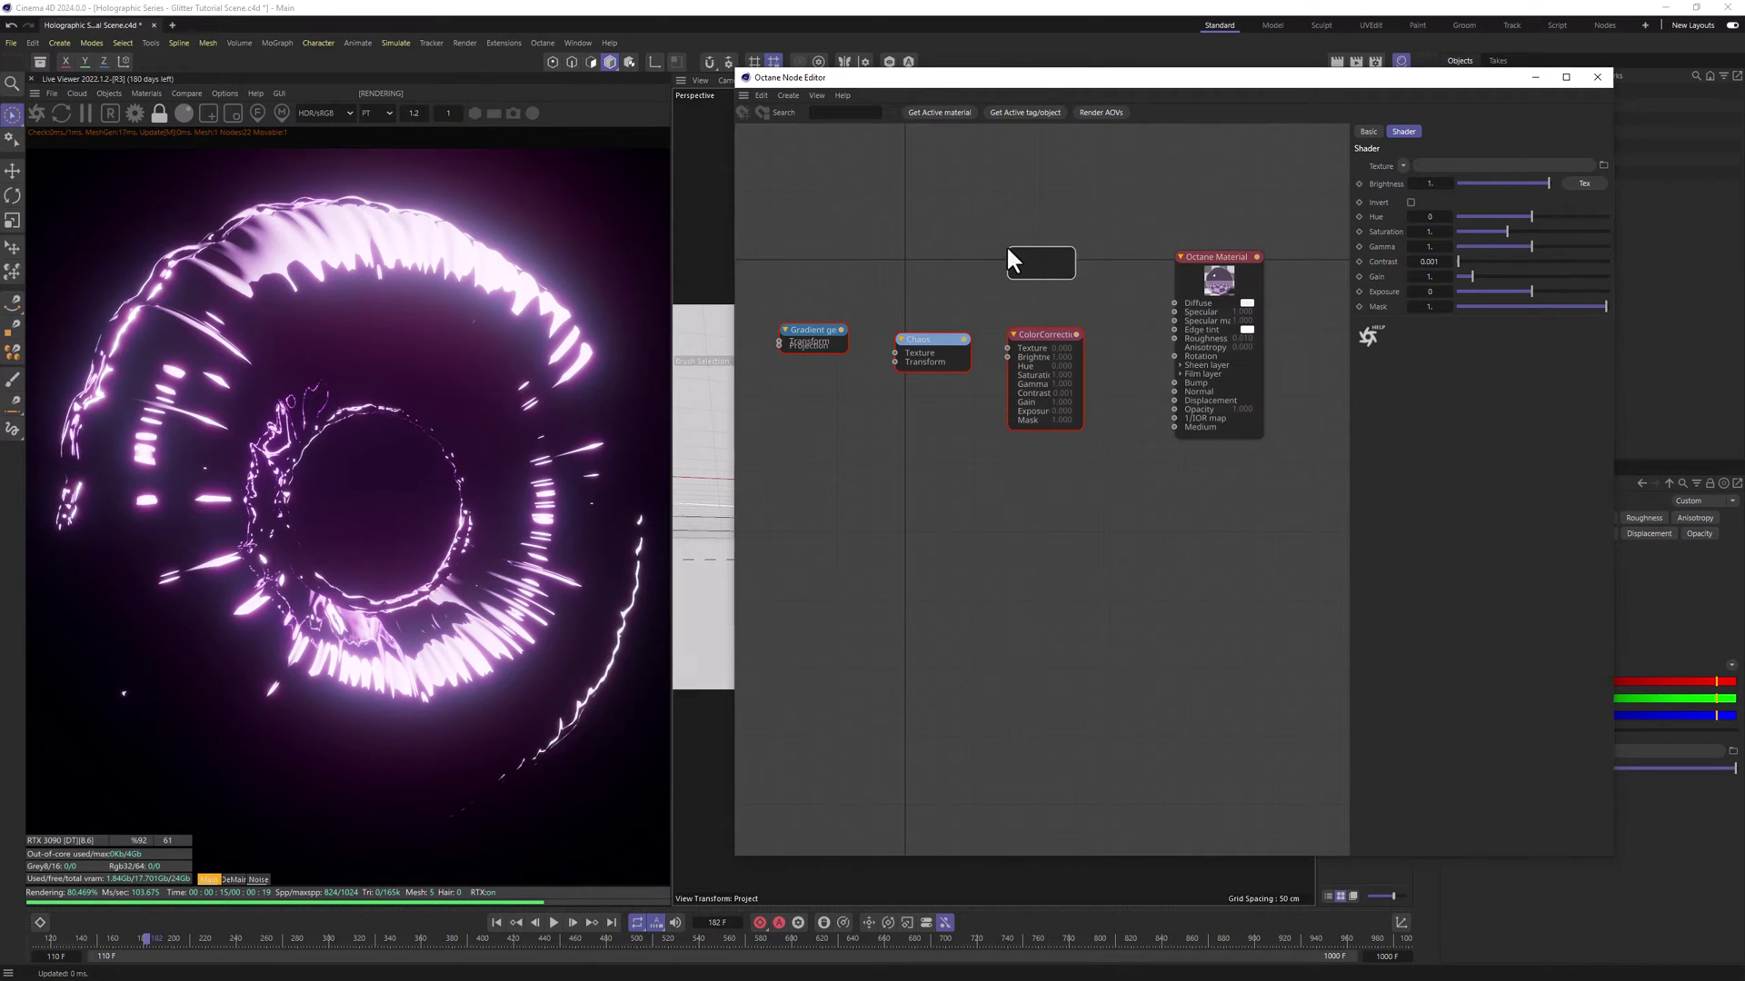
- Solo-preview the Chaos node and set the gradient type to Radial
left_click_drag(849, 327, 1173, 383)
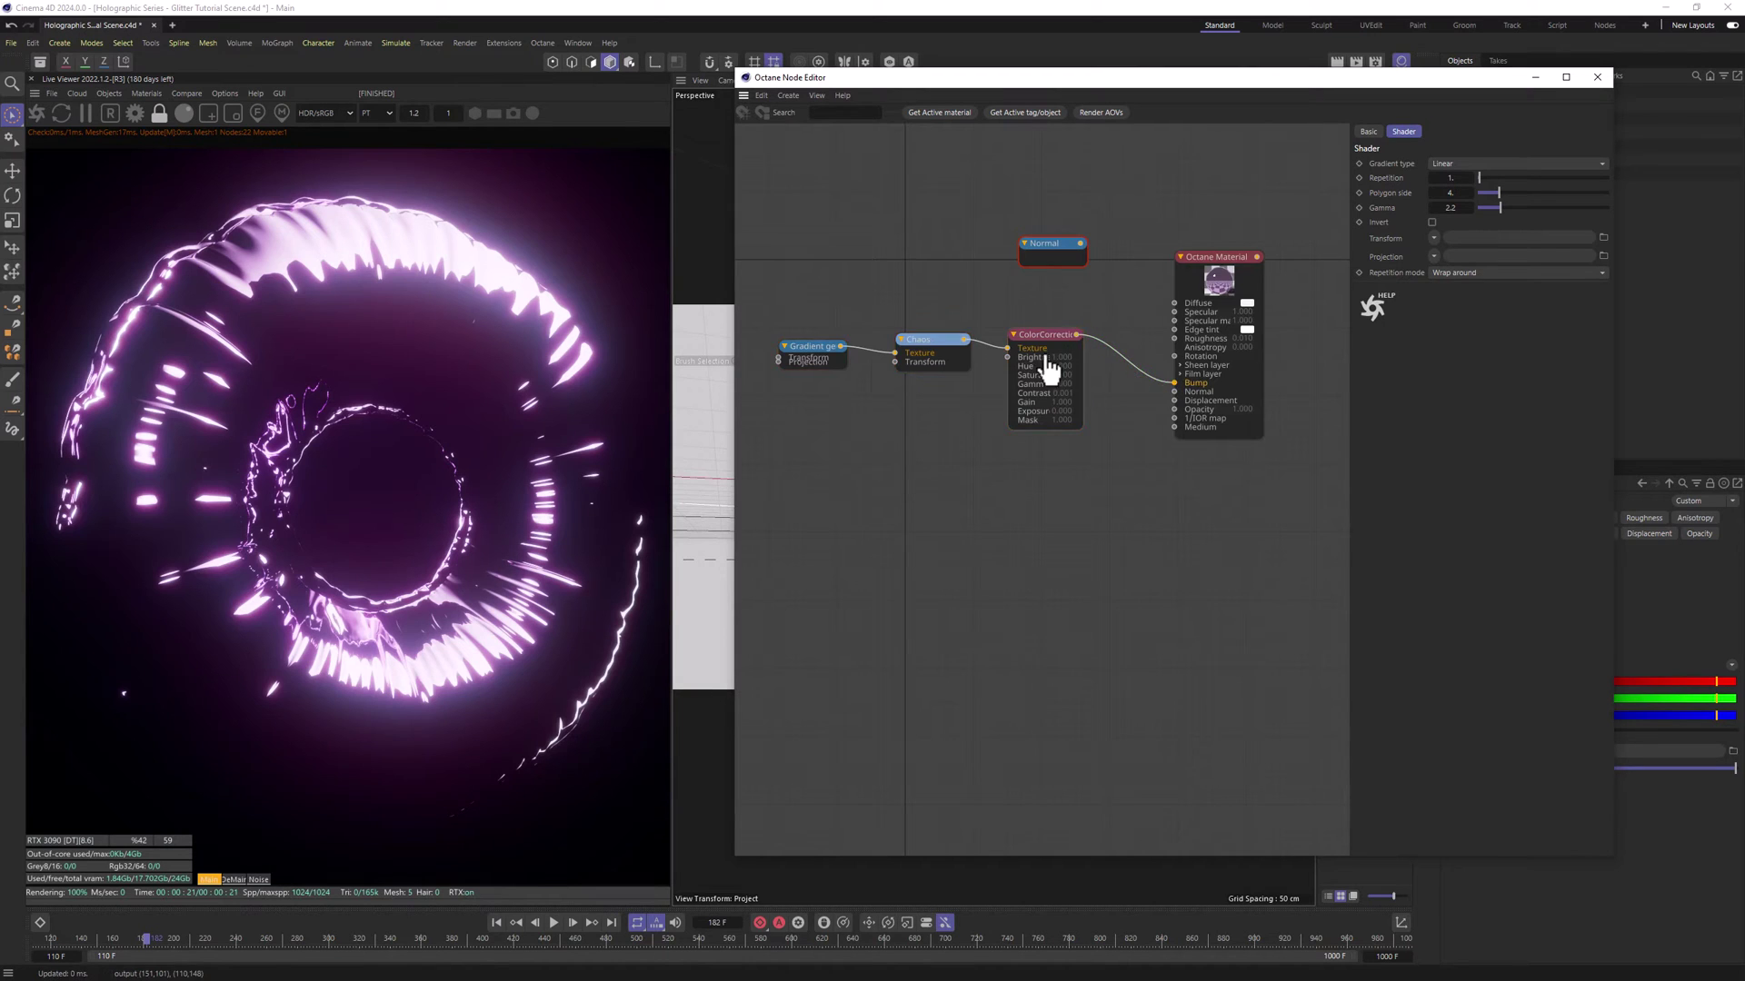
right_click(1039, 339)
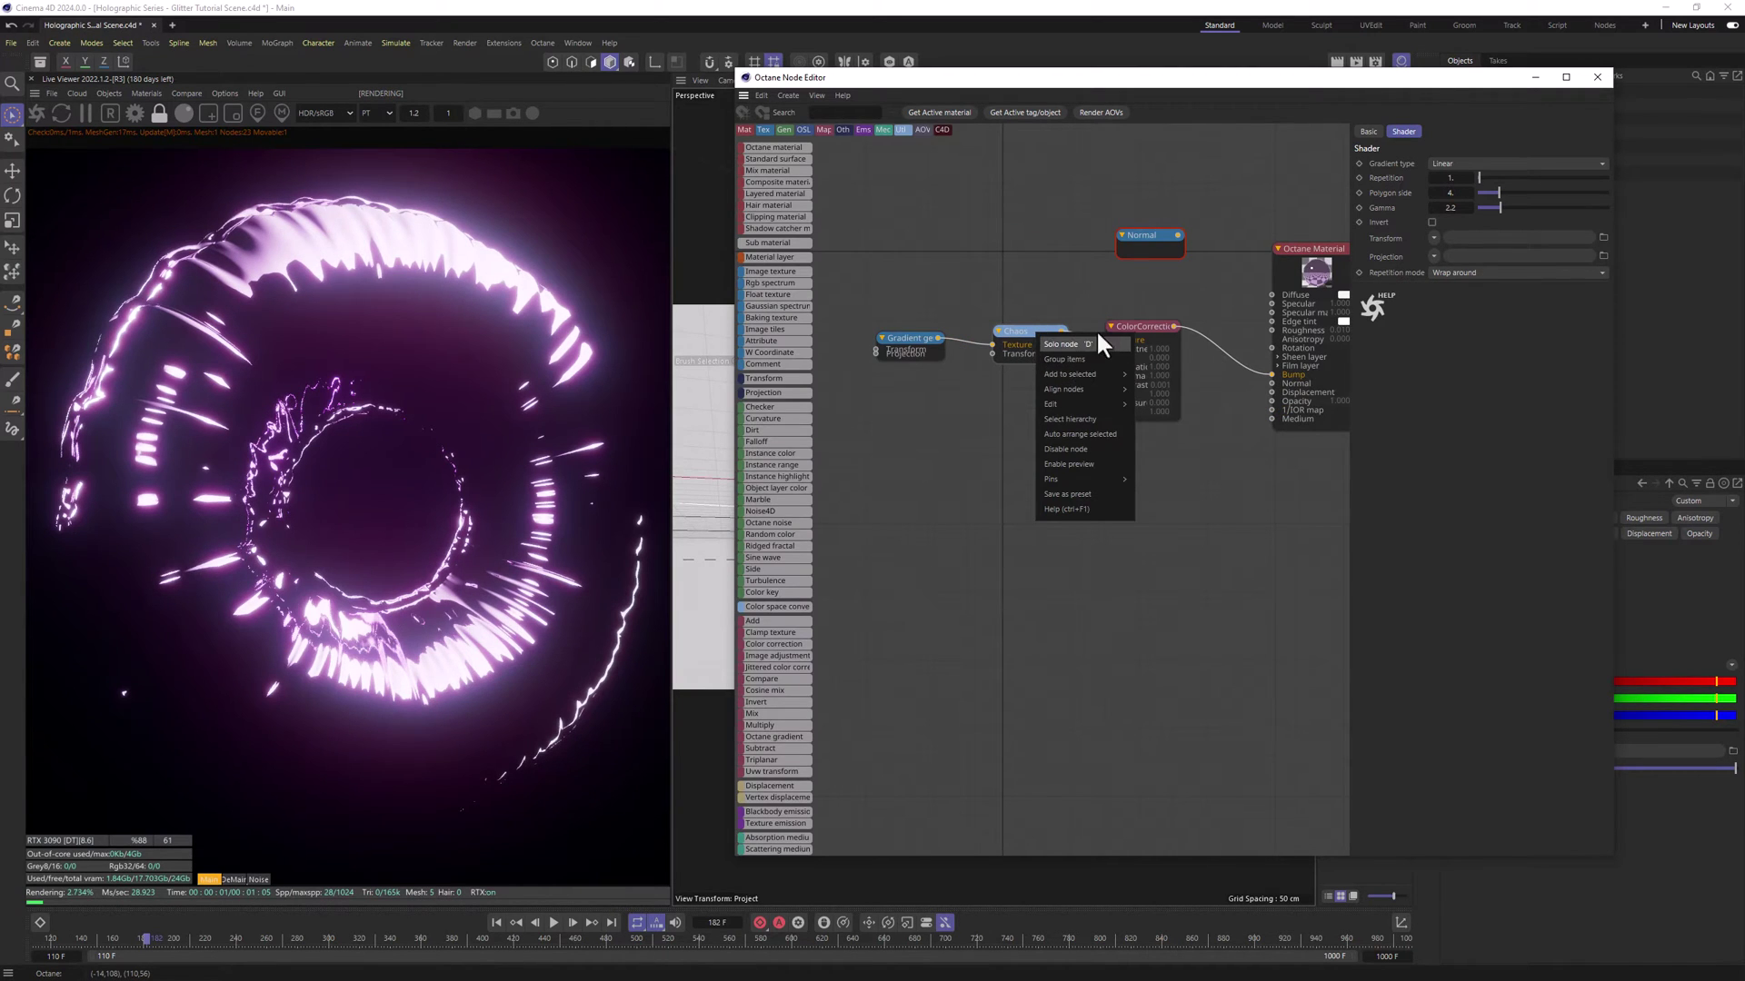
left_click(1091, 344)
left_click(1447, 165)
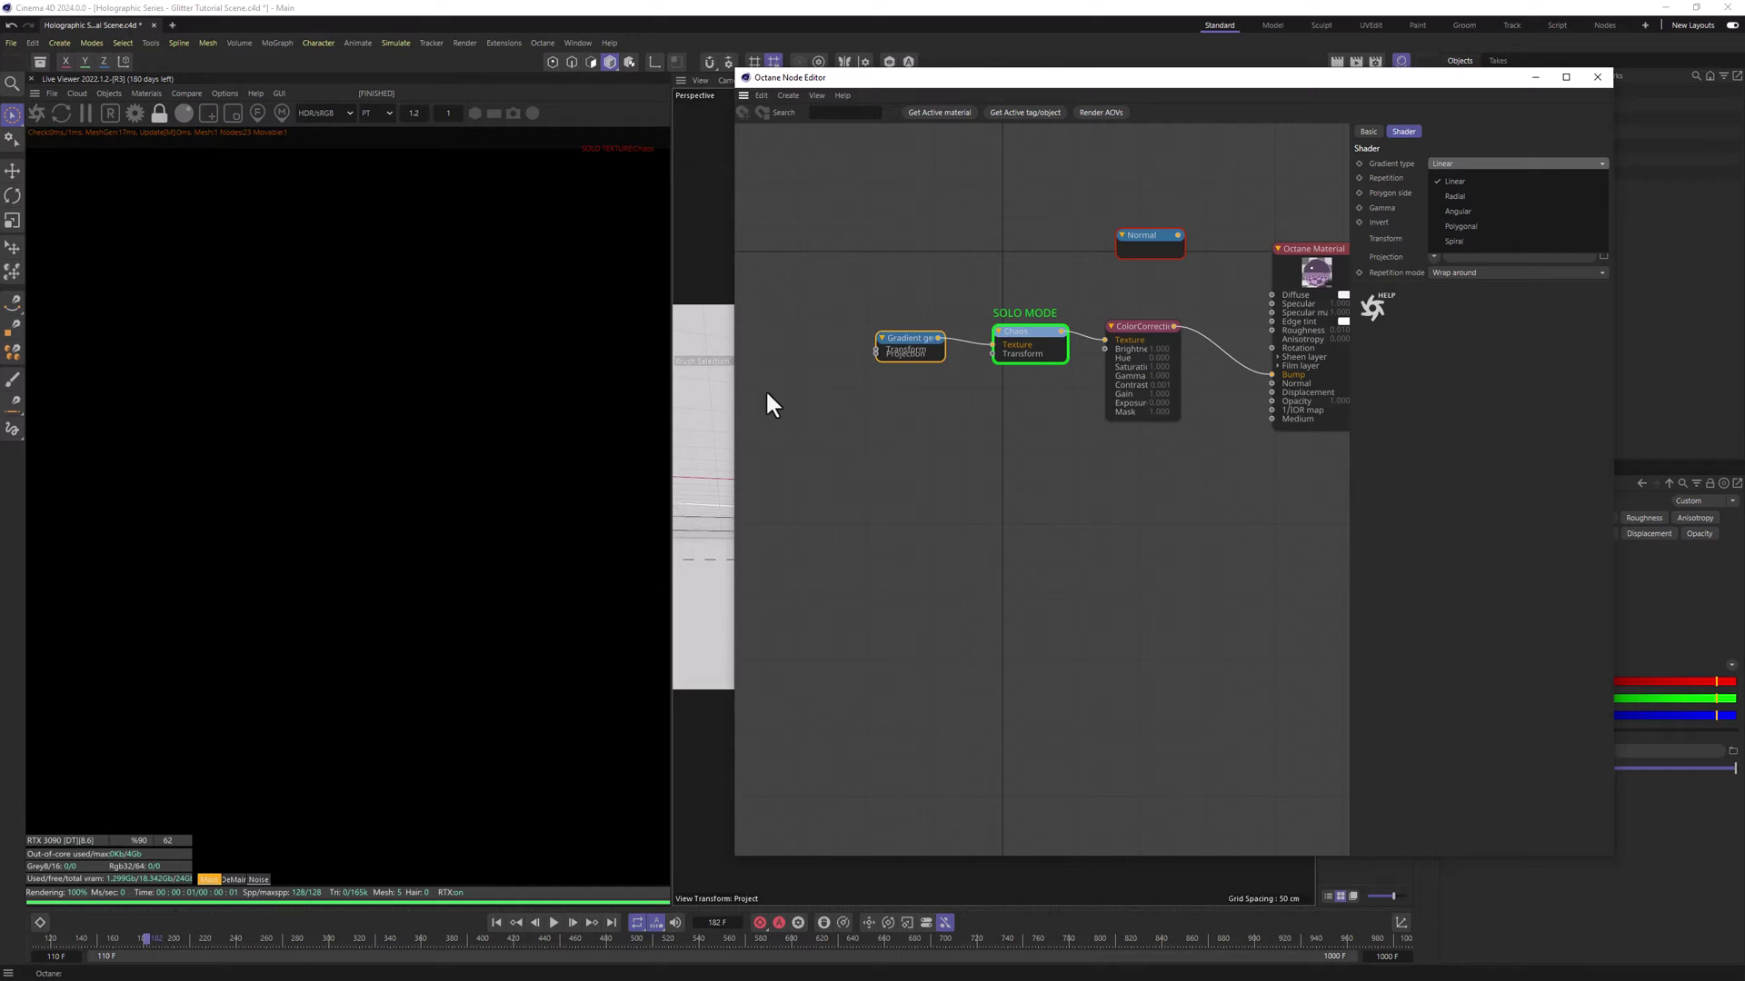
left_click(1461, 199)
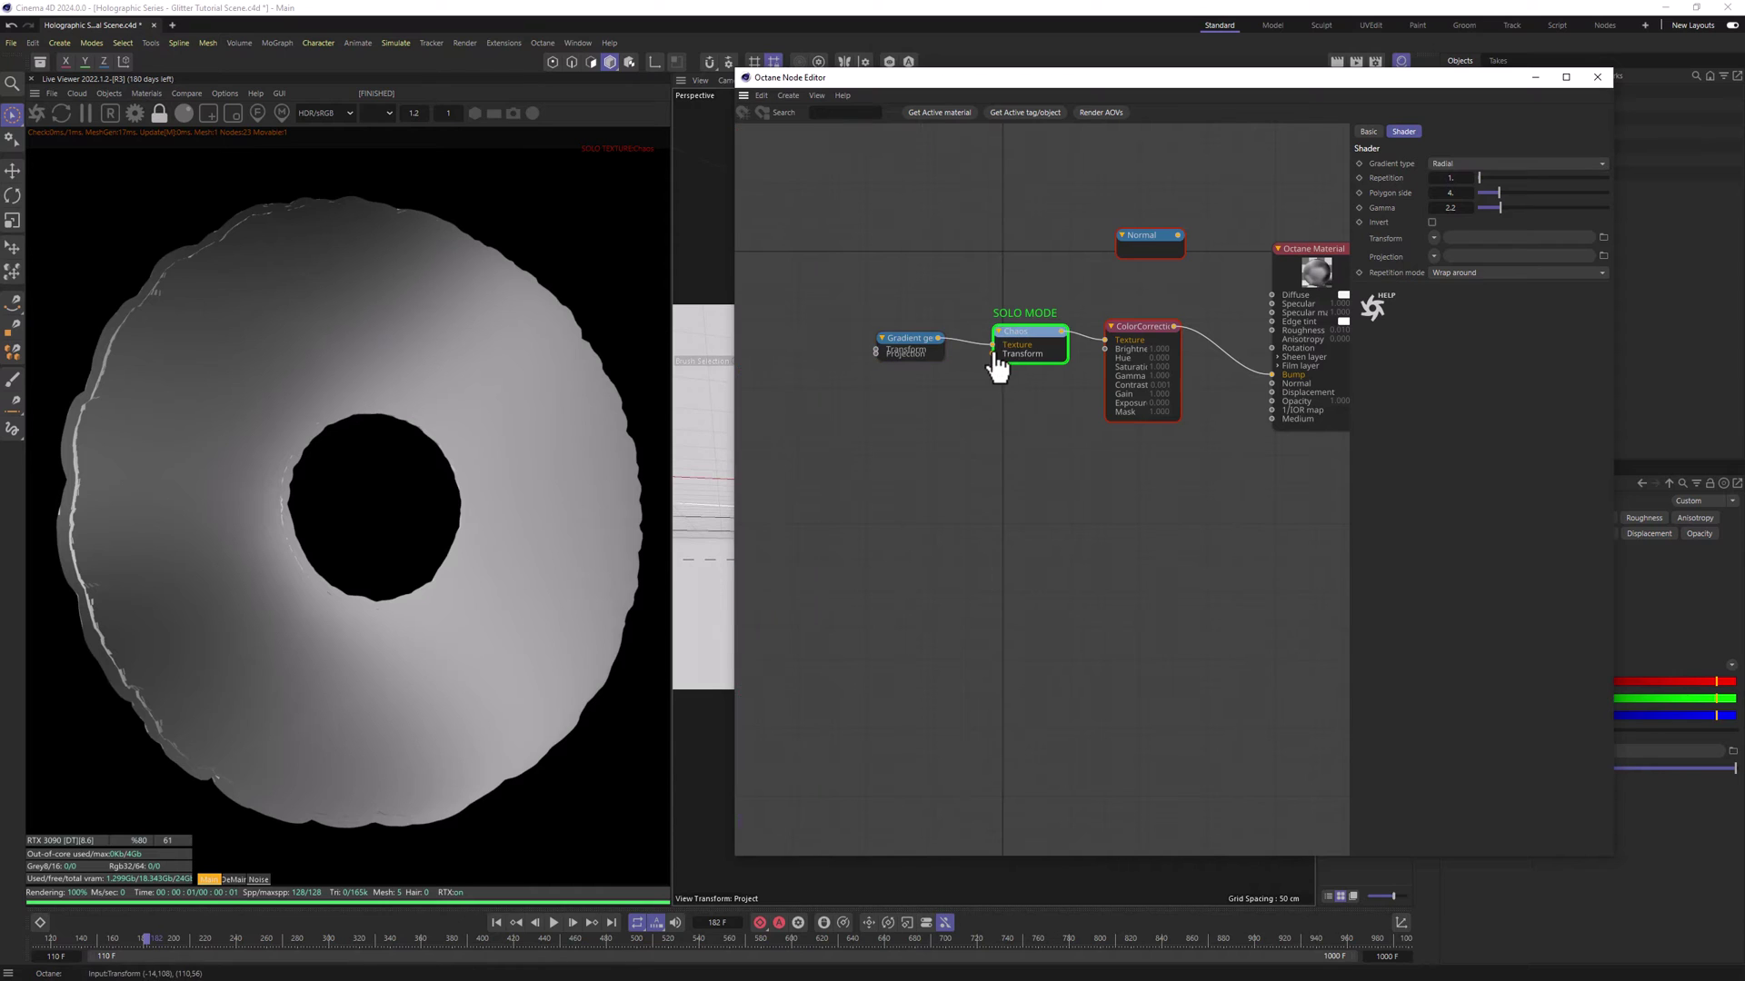
- Wire a Transform node into Chaos's Transform input, scaled 0.007 on X, Y and Z
left_click_drag(993, 354, 923, 495)
type("transform")
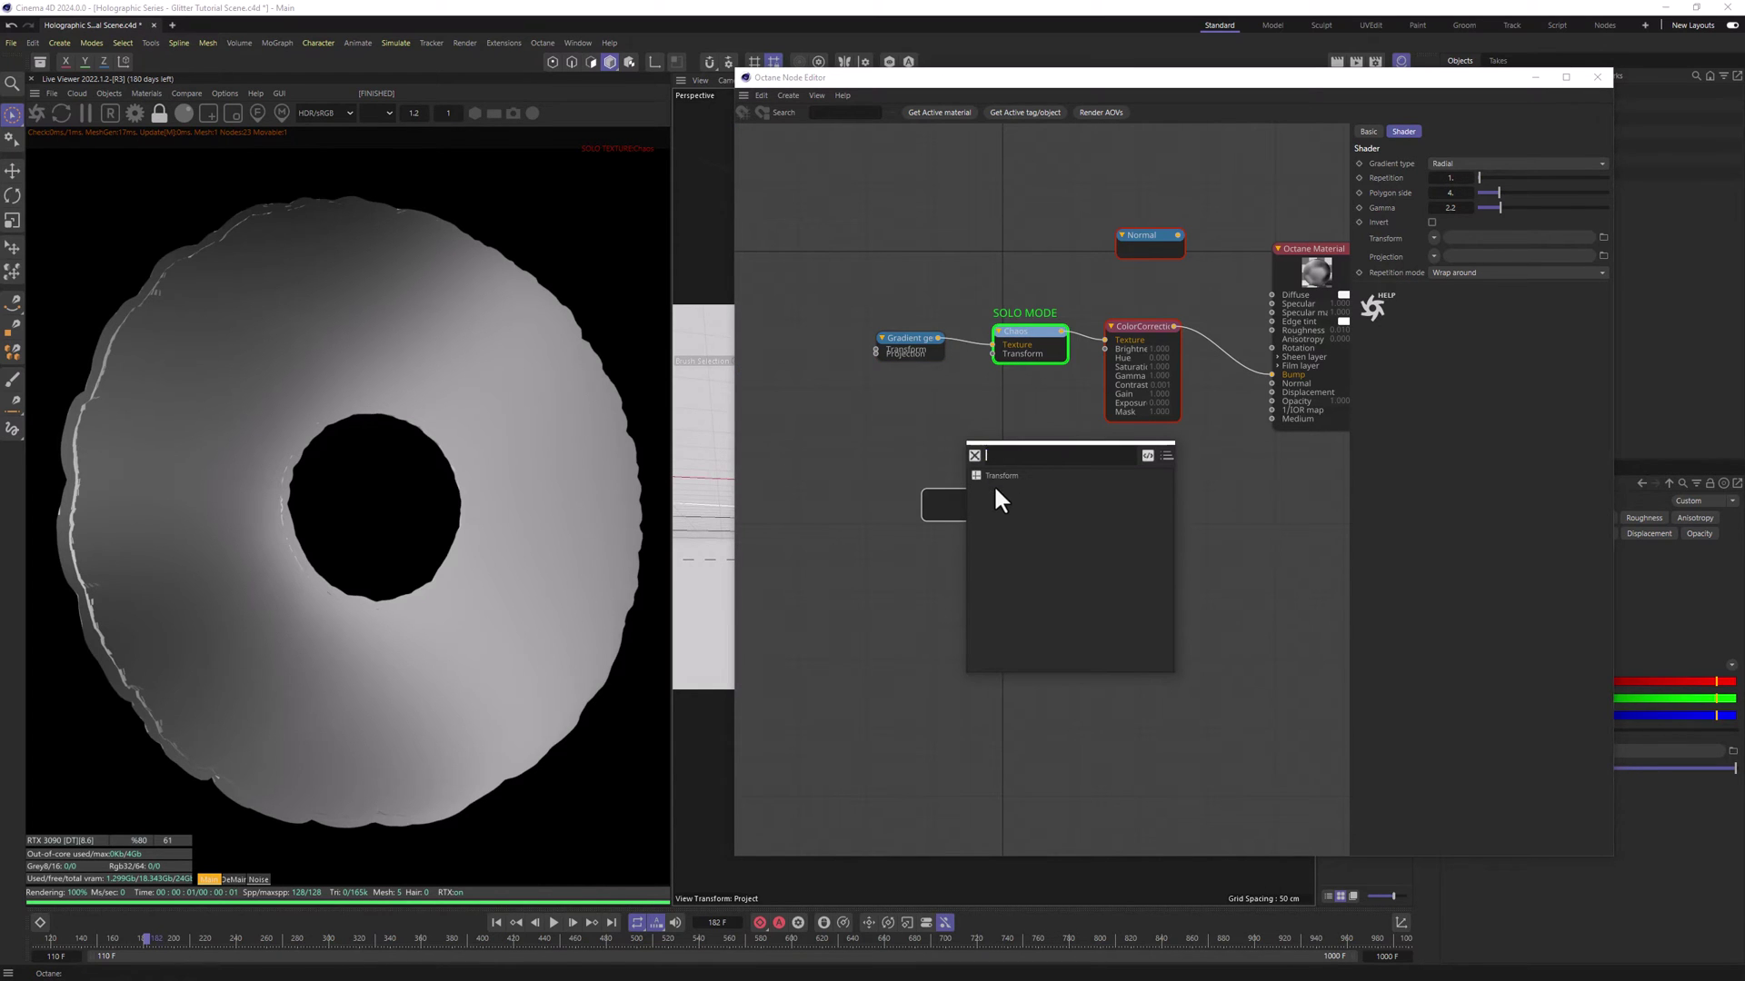
left_click(1000, 472)
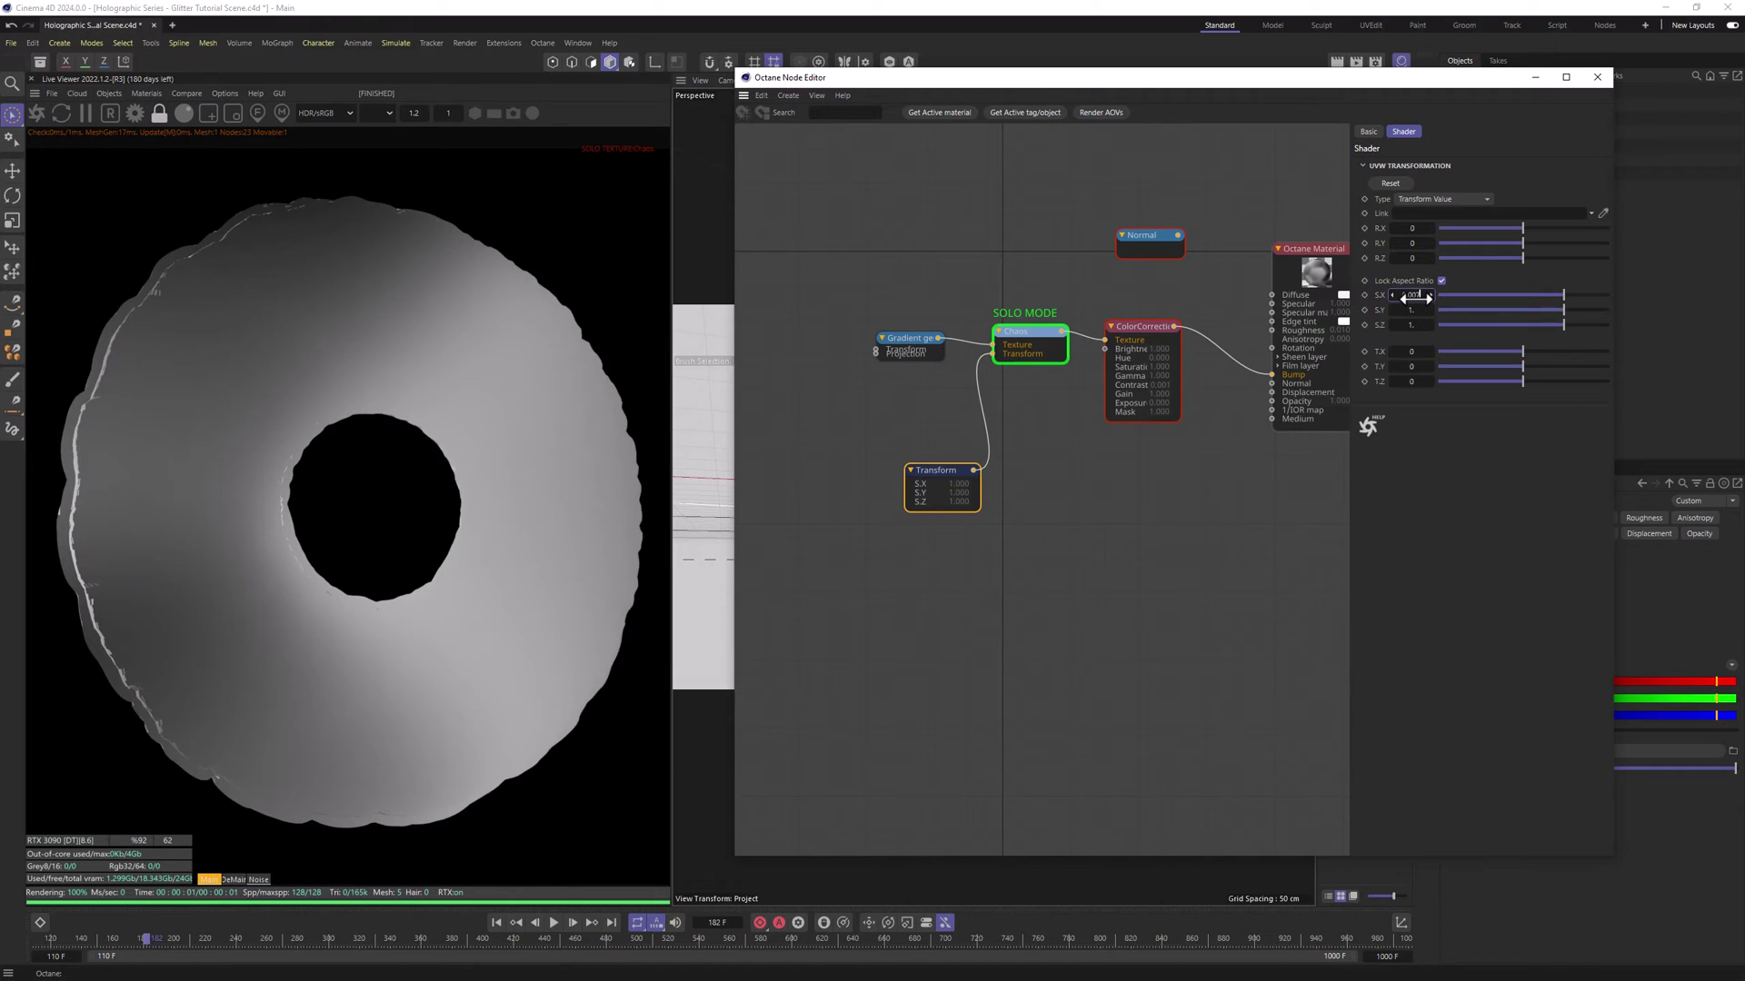
key("Return")
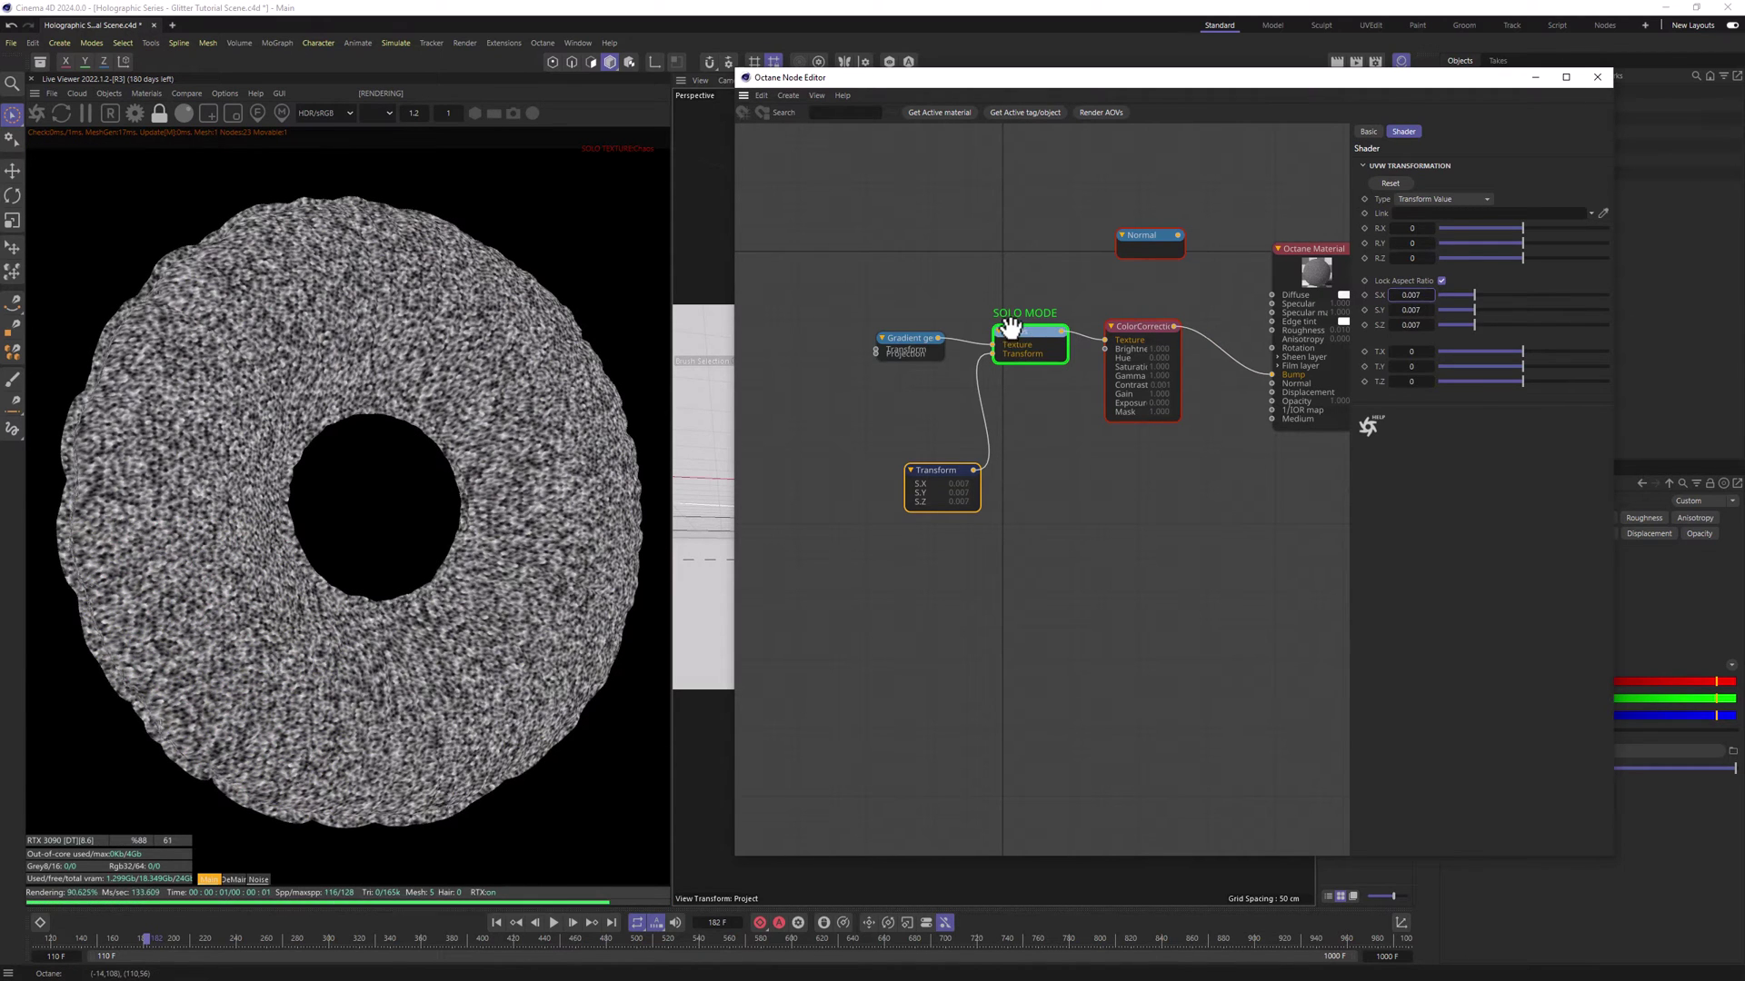
- On the Chaos node, enter tile scale 5, coverage 1, blending exponent 10 and tick Enable rotation
left_click(1011, 329)
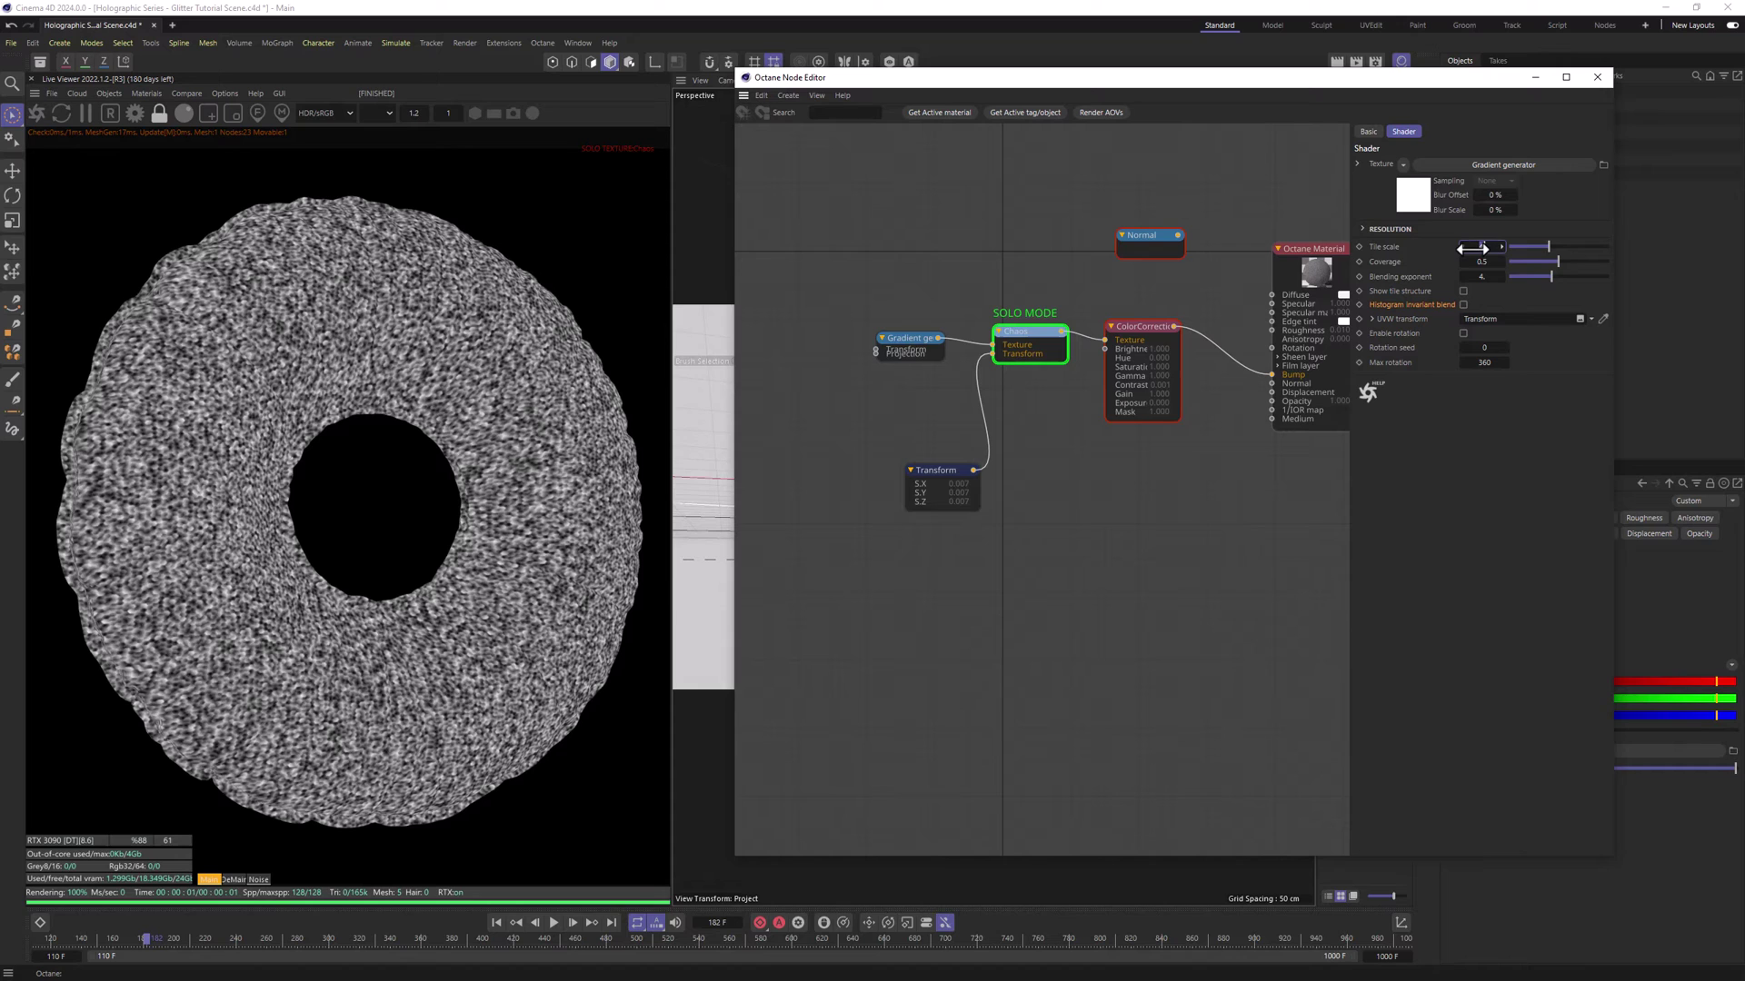
key("Tab")
type("1")
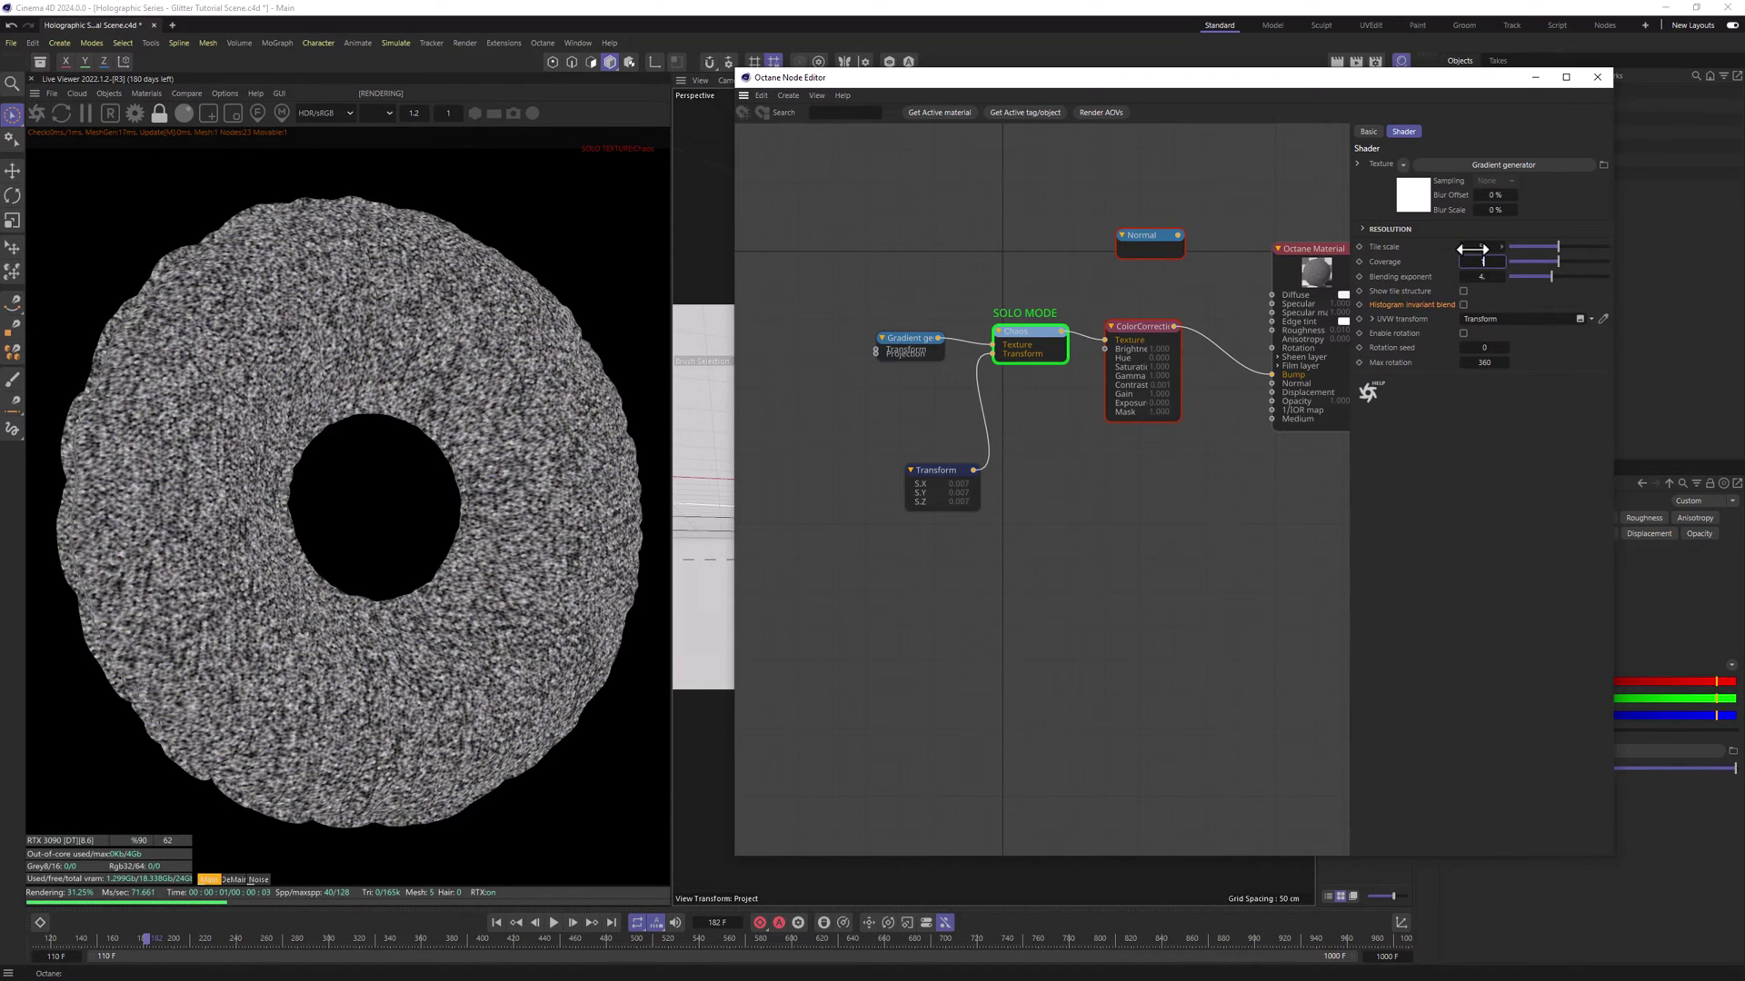
key("Tab")
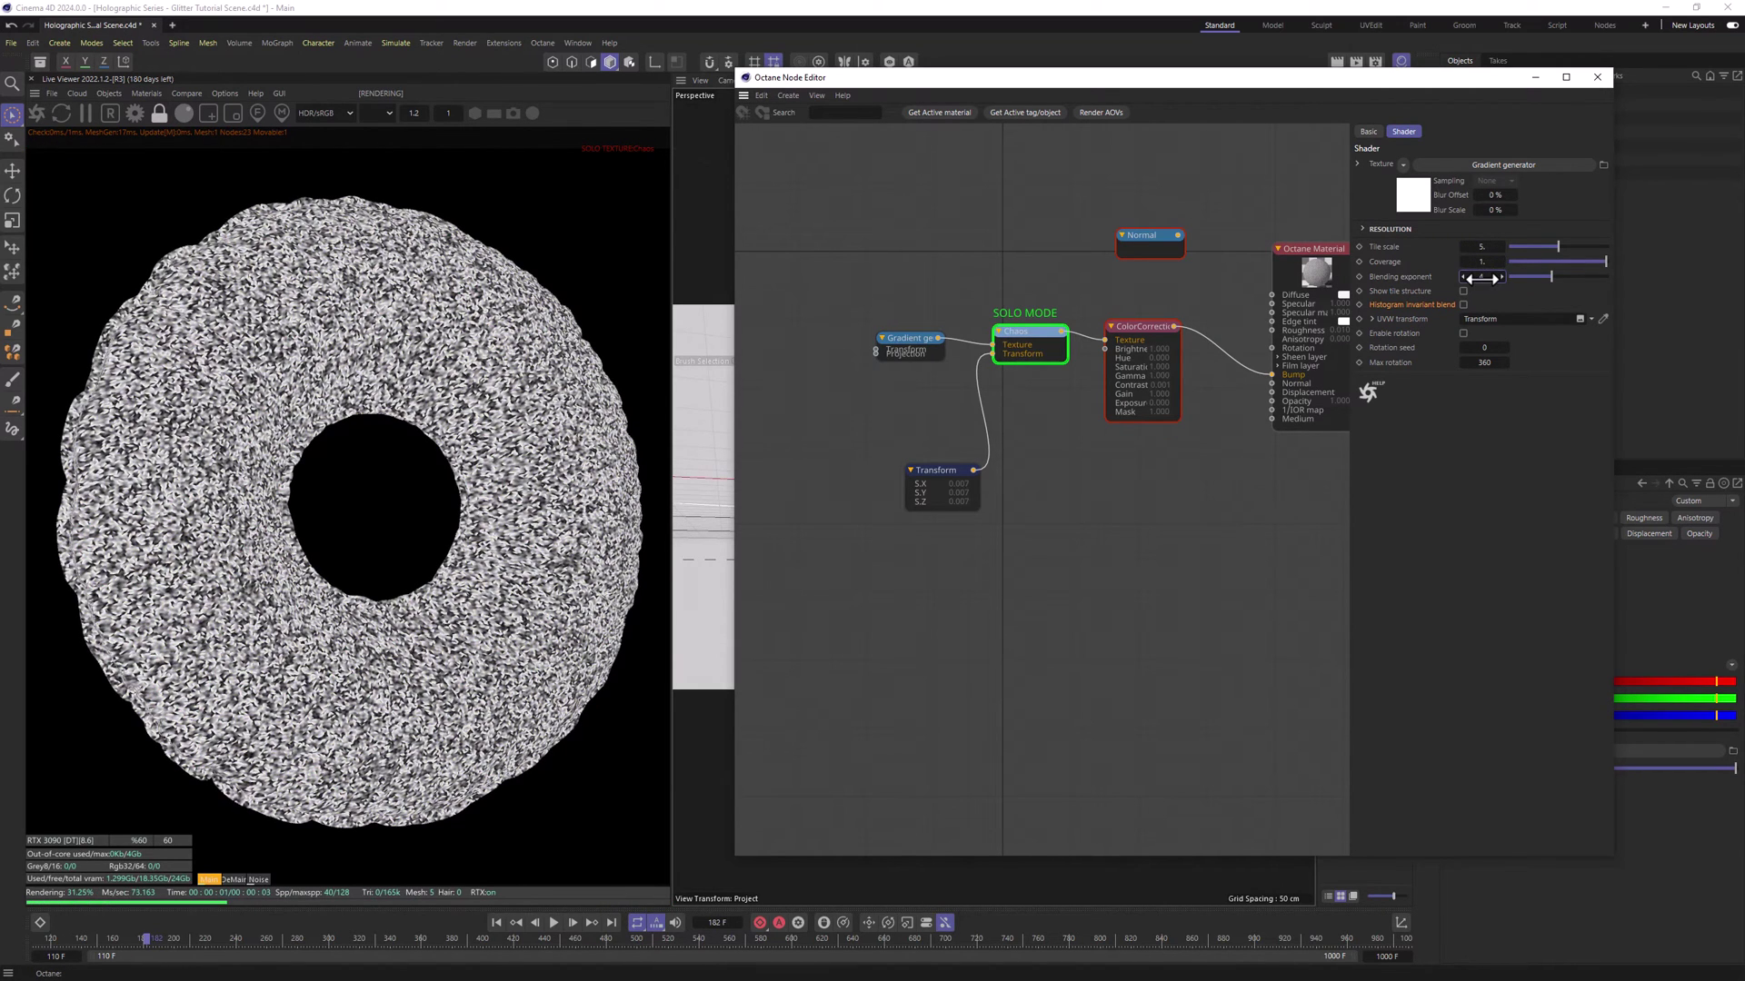
type("10")
key("Return")
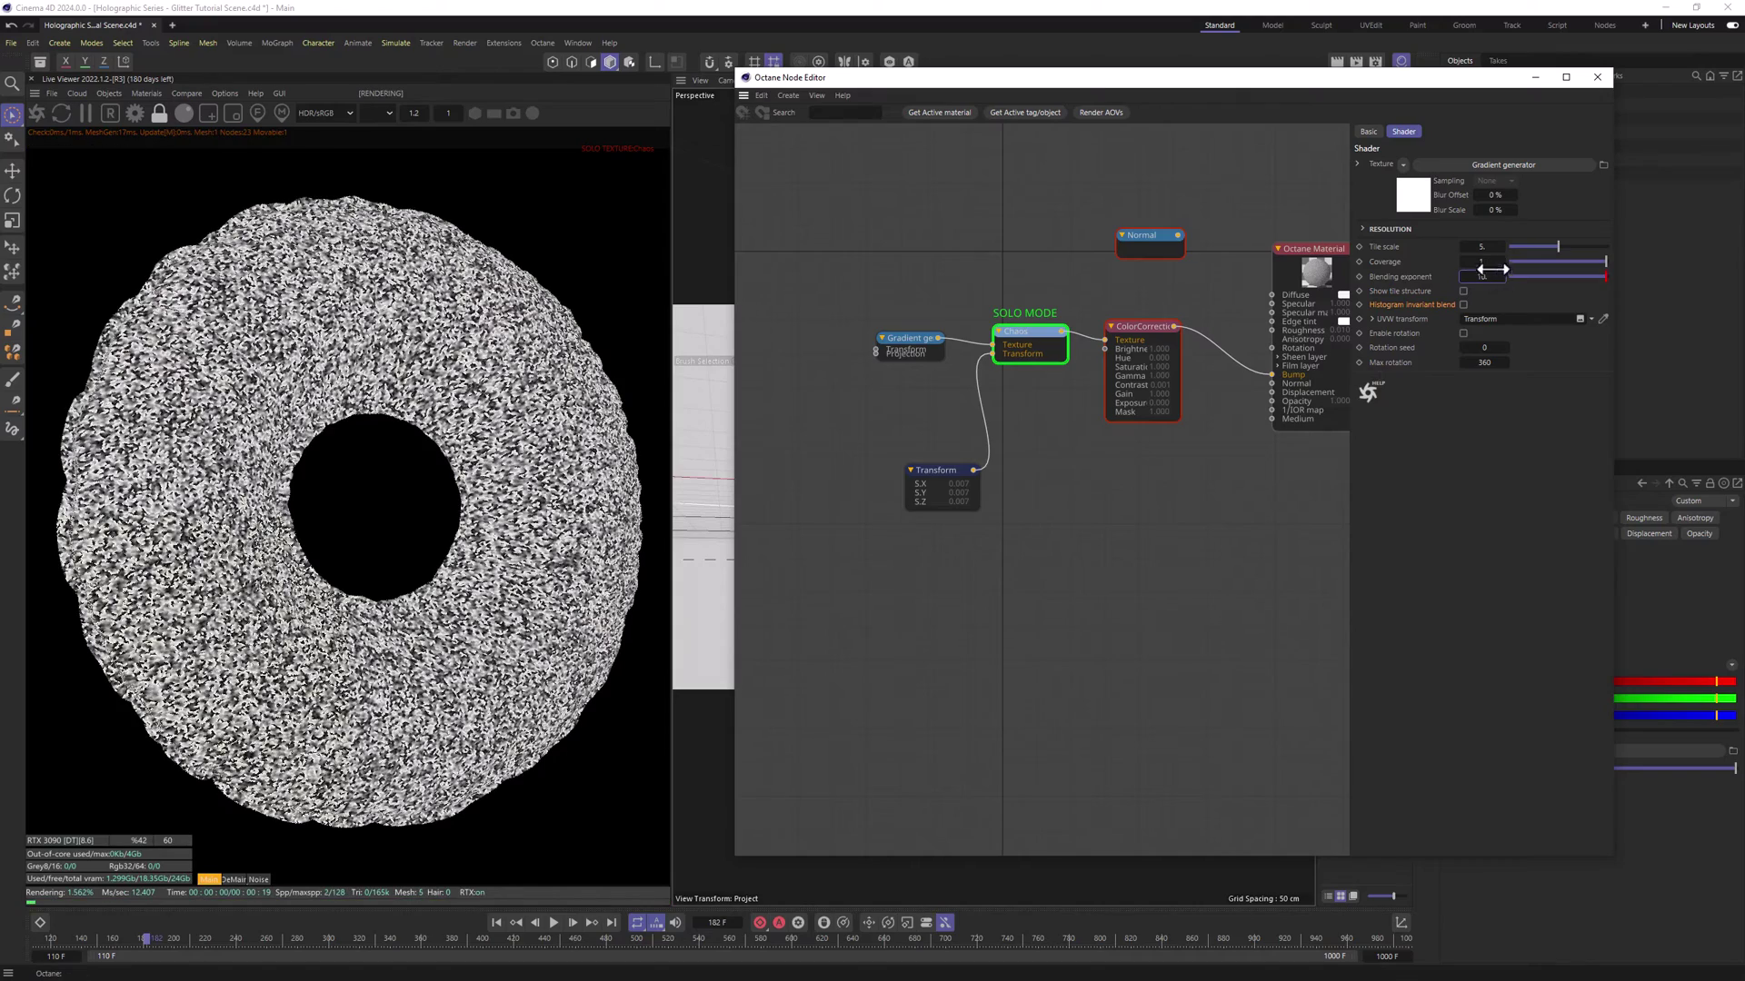
left_click(1463, 333)
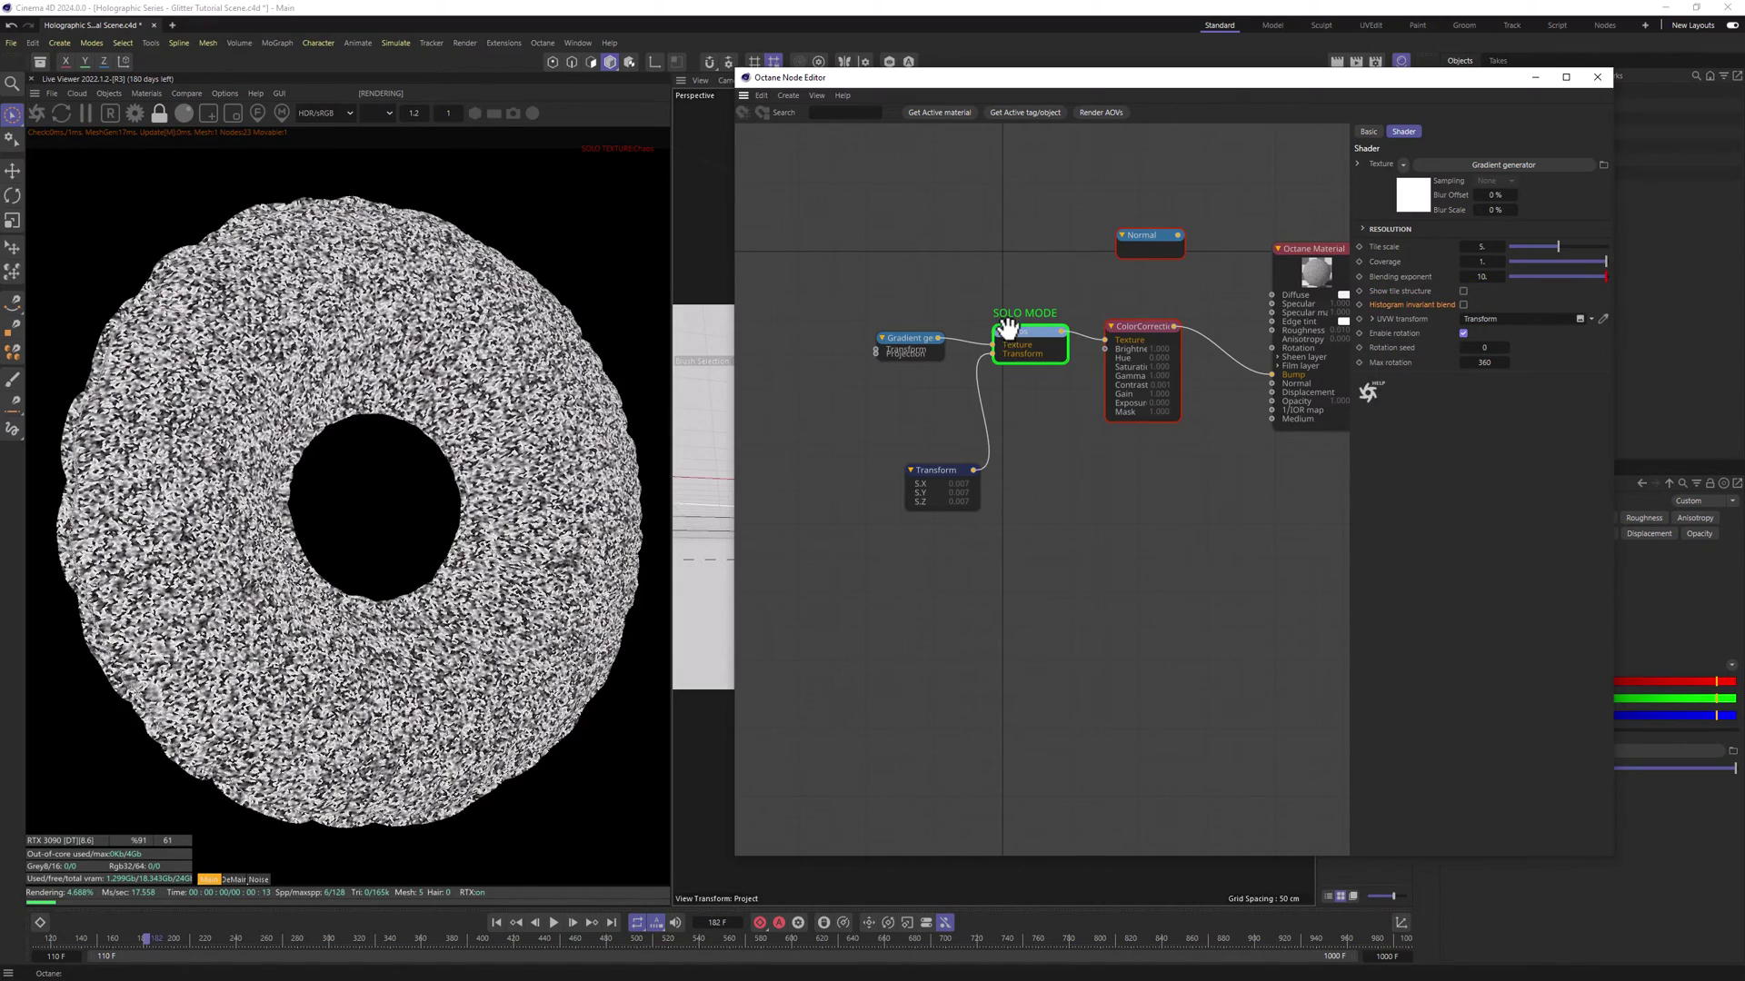
- Disable solo on the Chaos node and set the ColorCorrection Exposure to -4.5
right_click(1026, 341)
left_click(1069, 351)
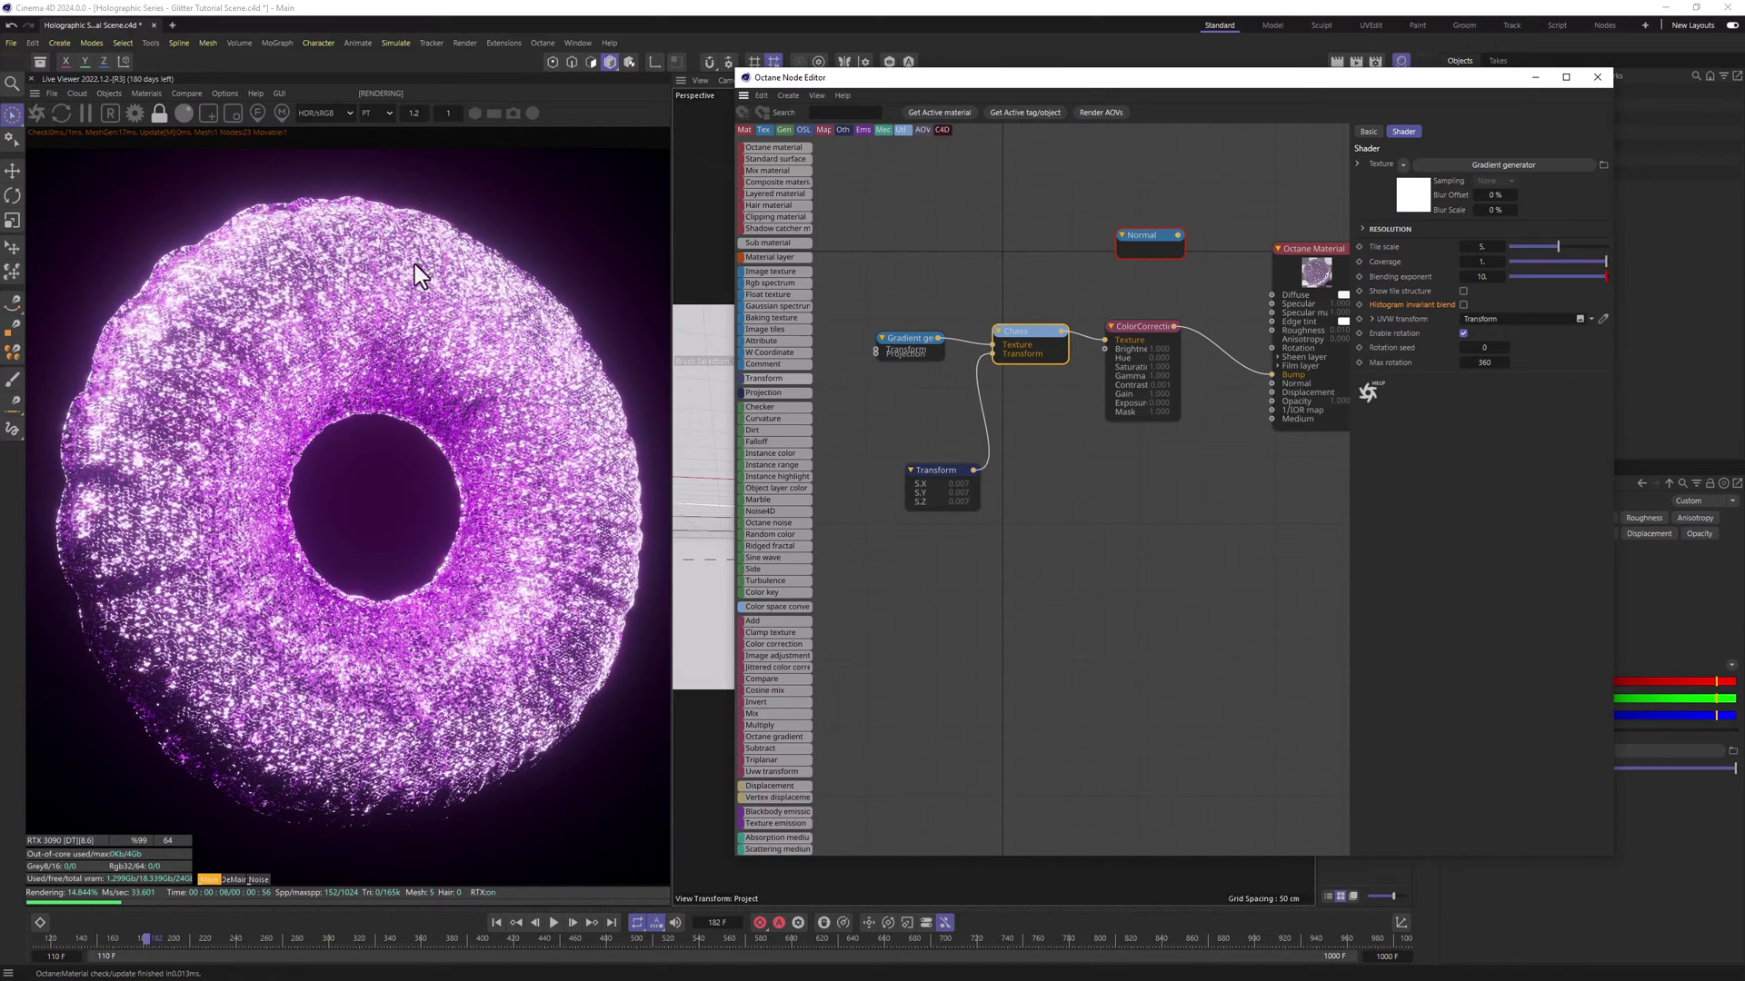
left_click(1127, 327)
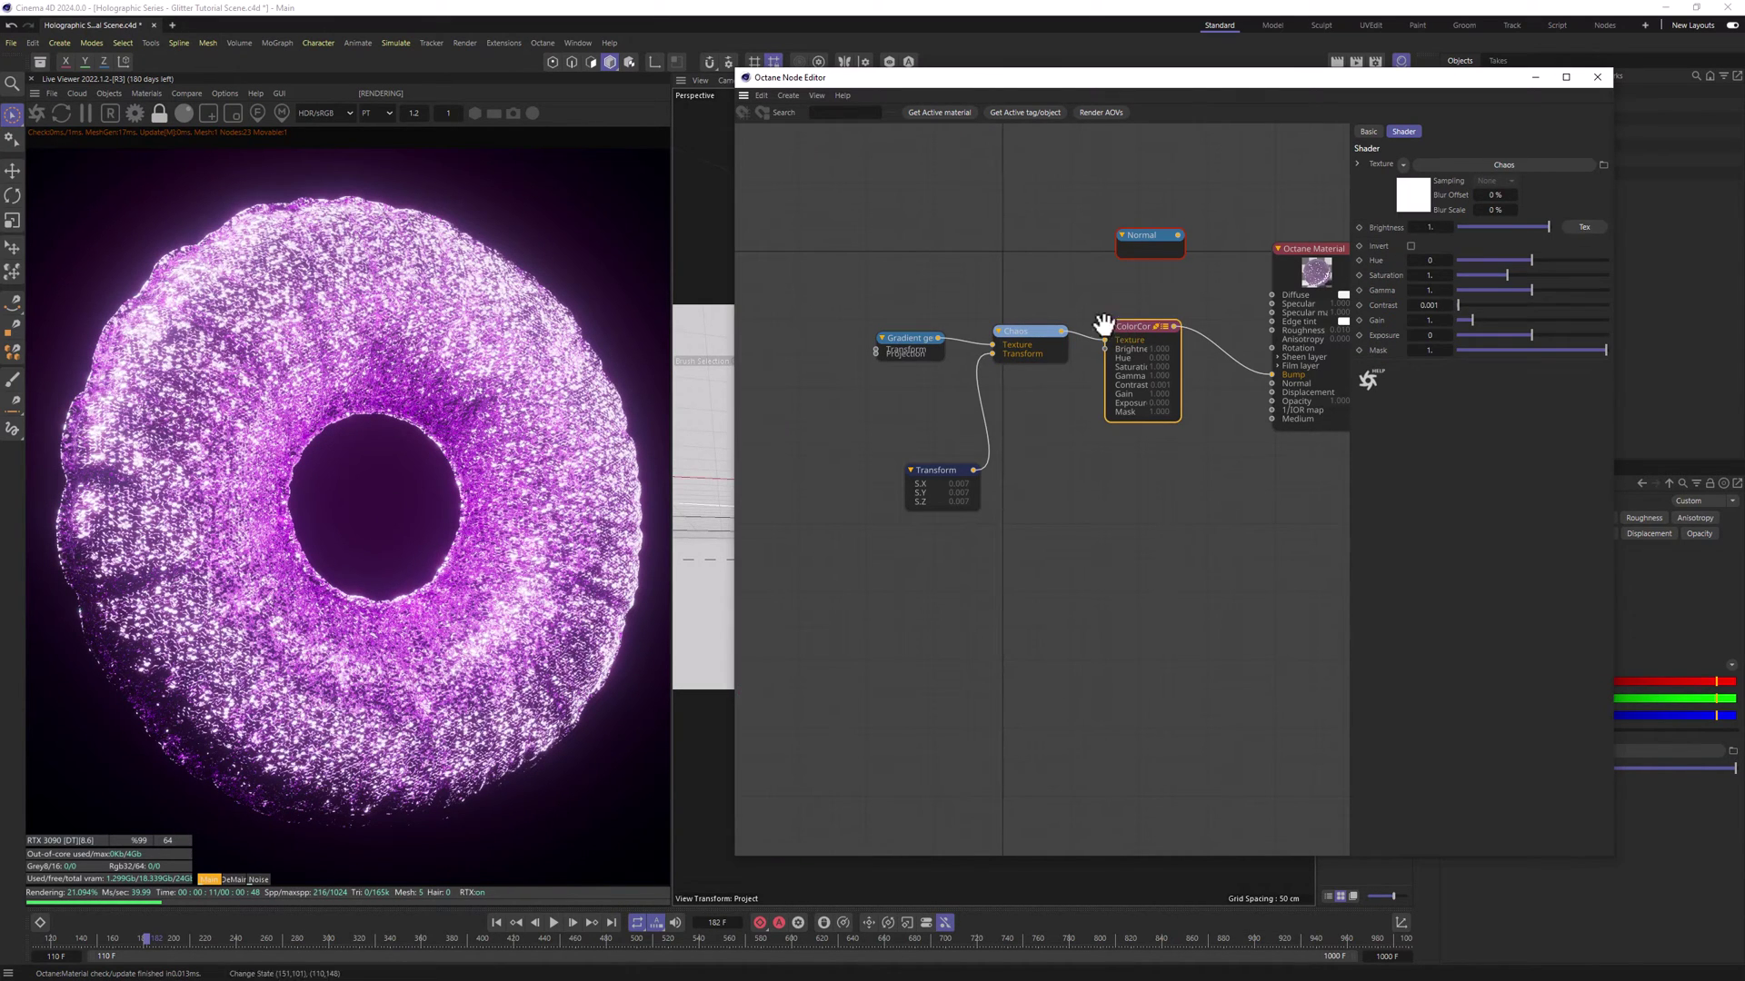
left_click(1428, 336)
key("BackSpace")
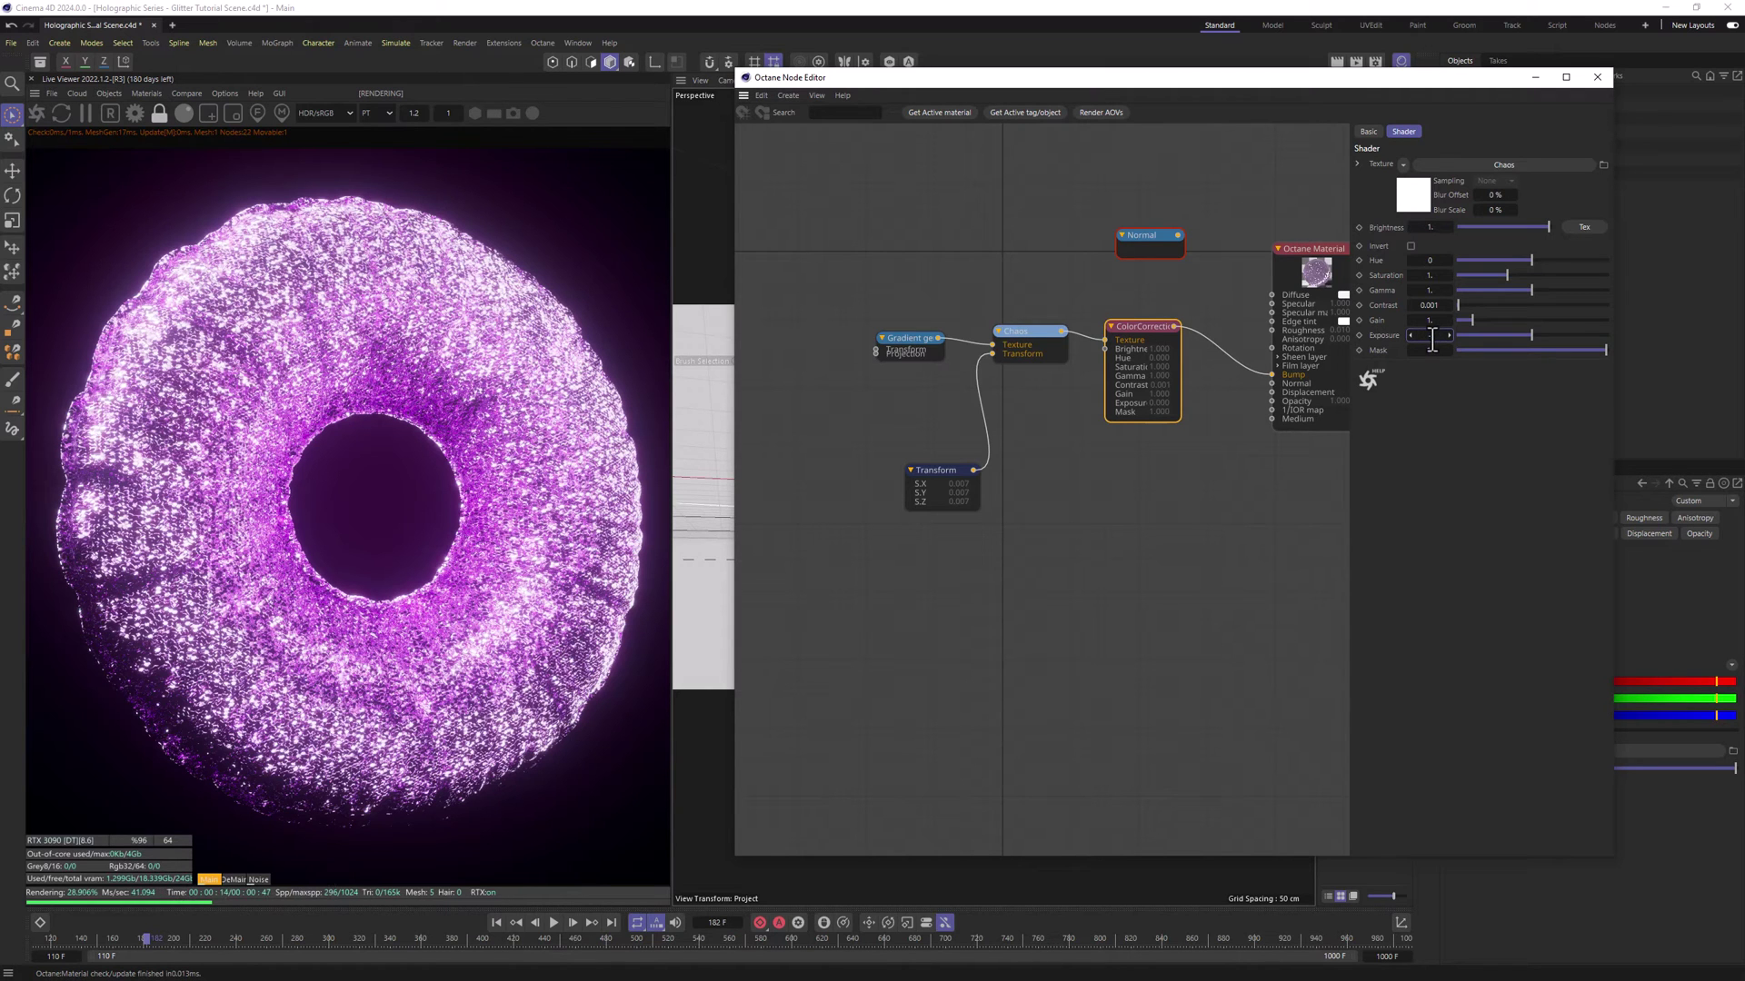
type("-4.5")
key("Return")
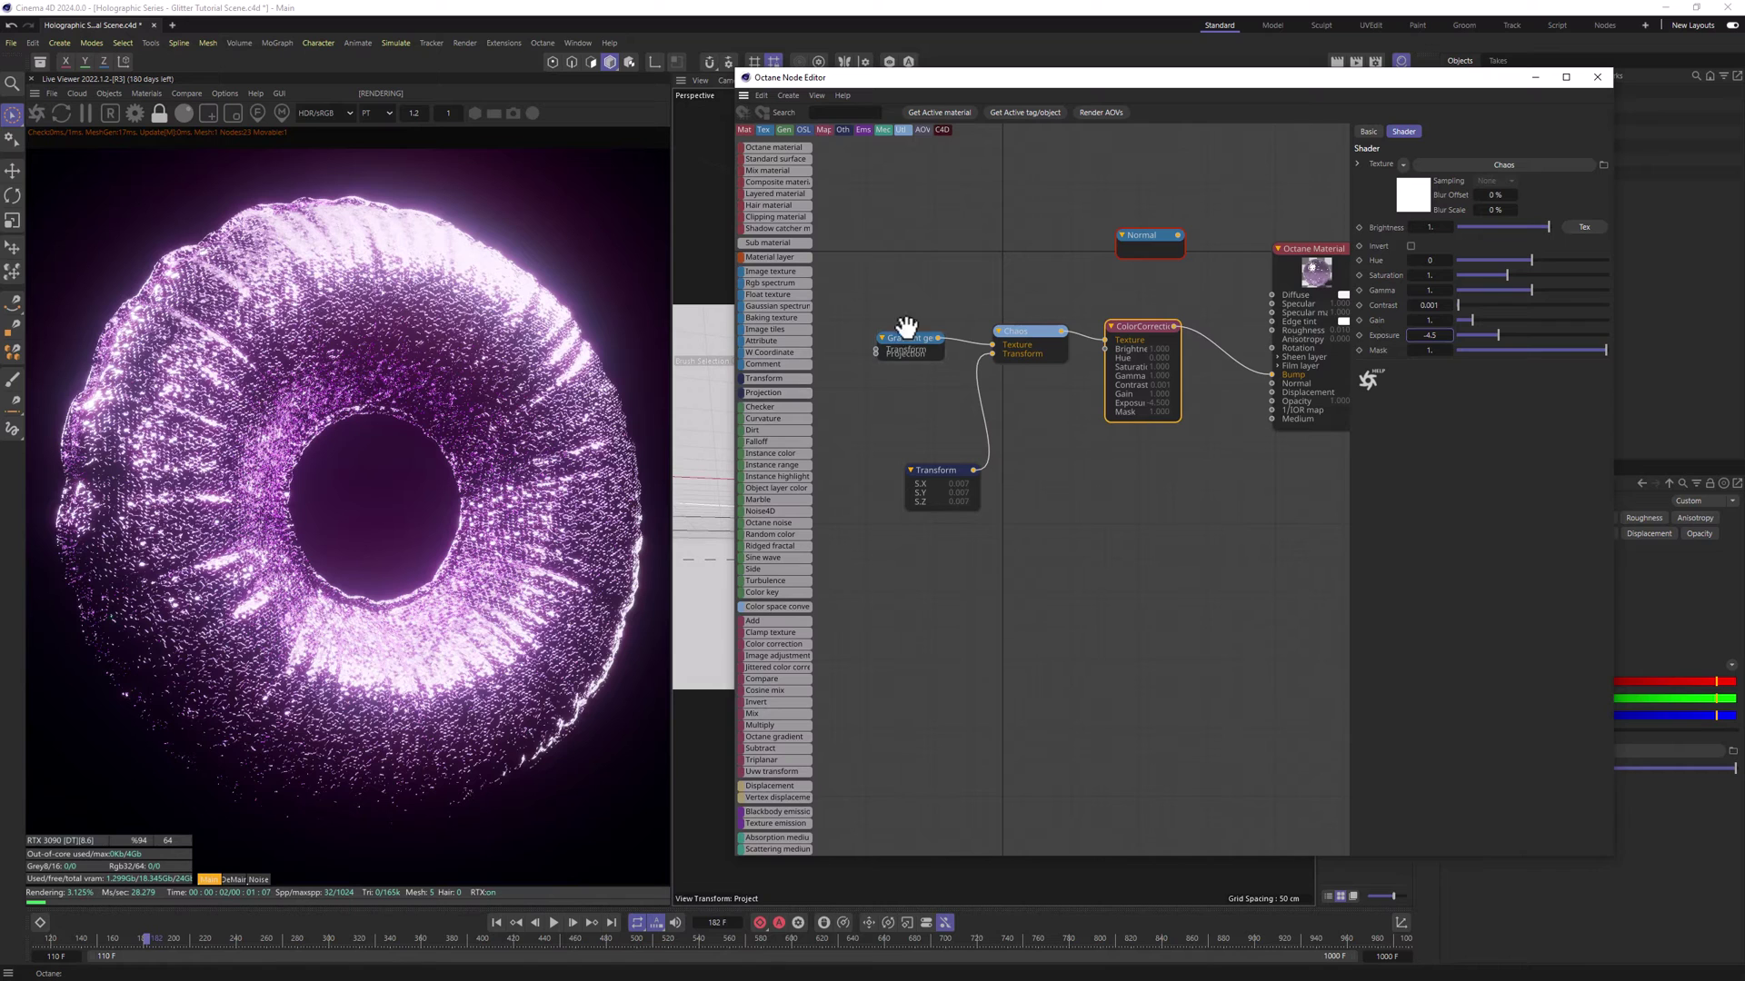
- Connect the Normal node's output to the material's Film Width input
middle_click_drag(1130, 292, 1071, 303)
left_click(1091, 299)
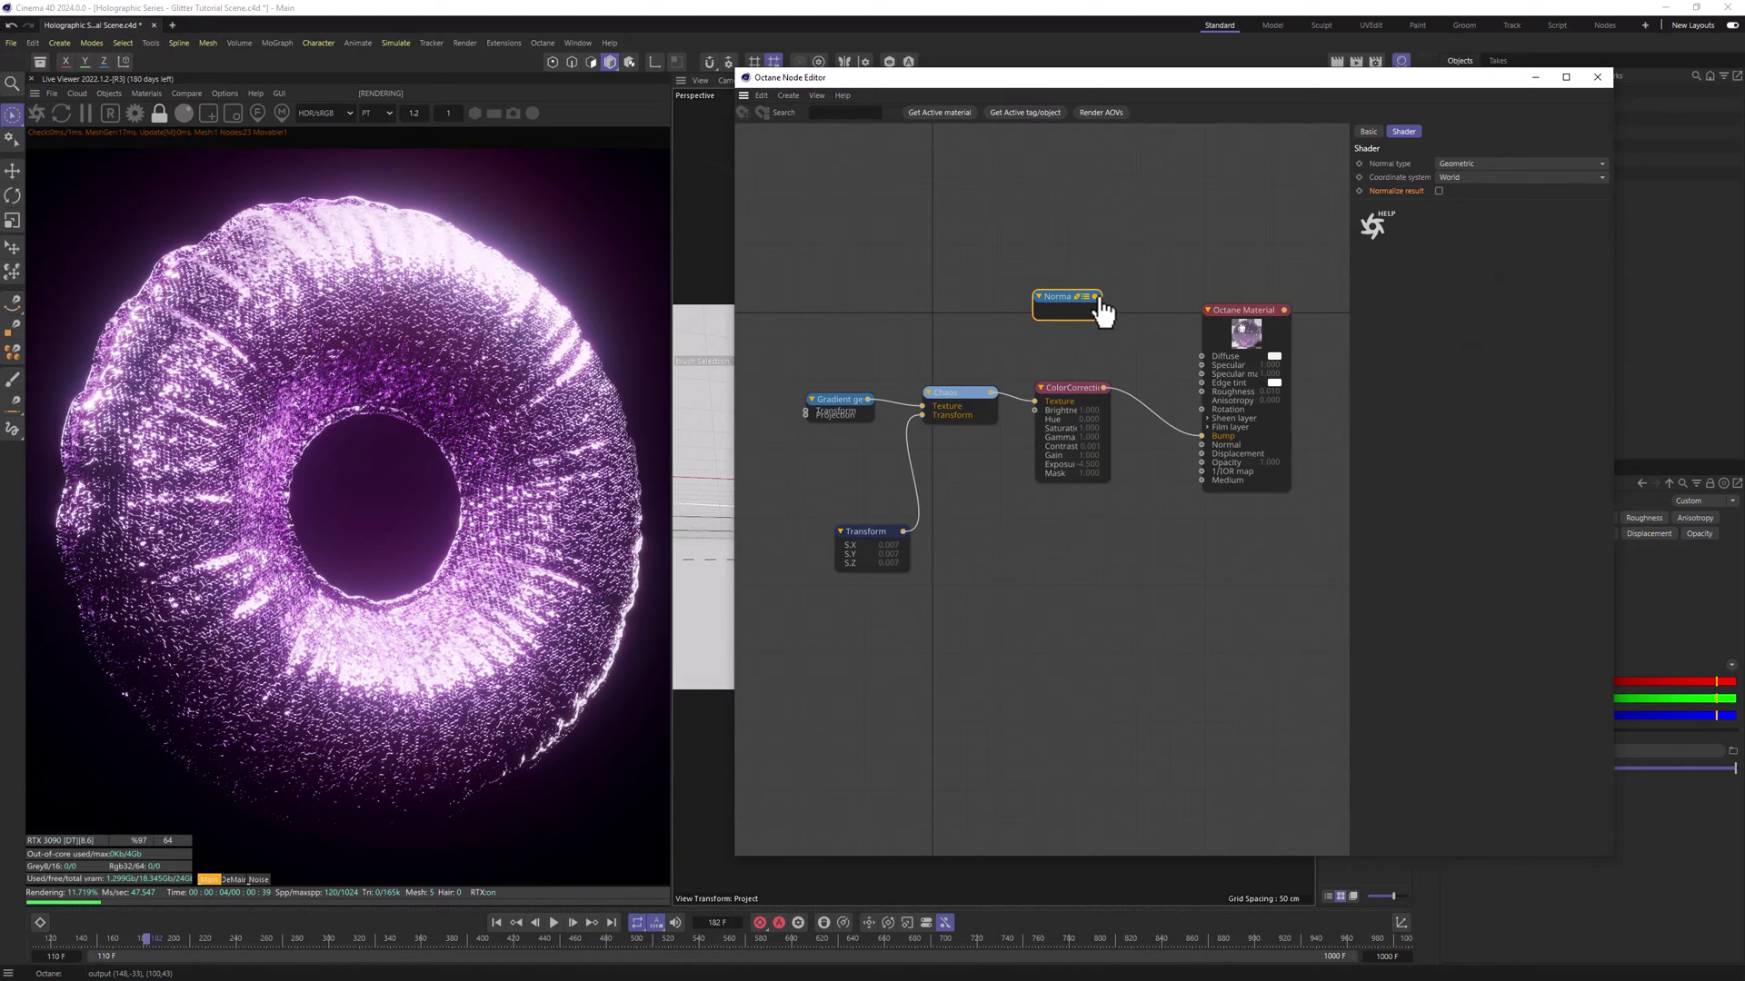
left_click_drag(1095, 298, 1203, 439)
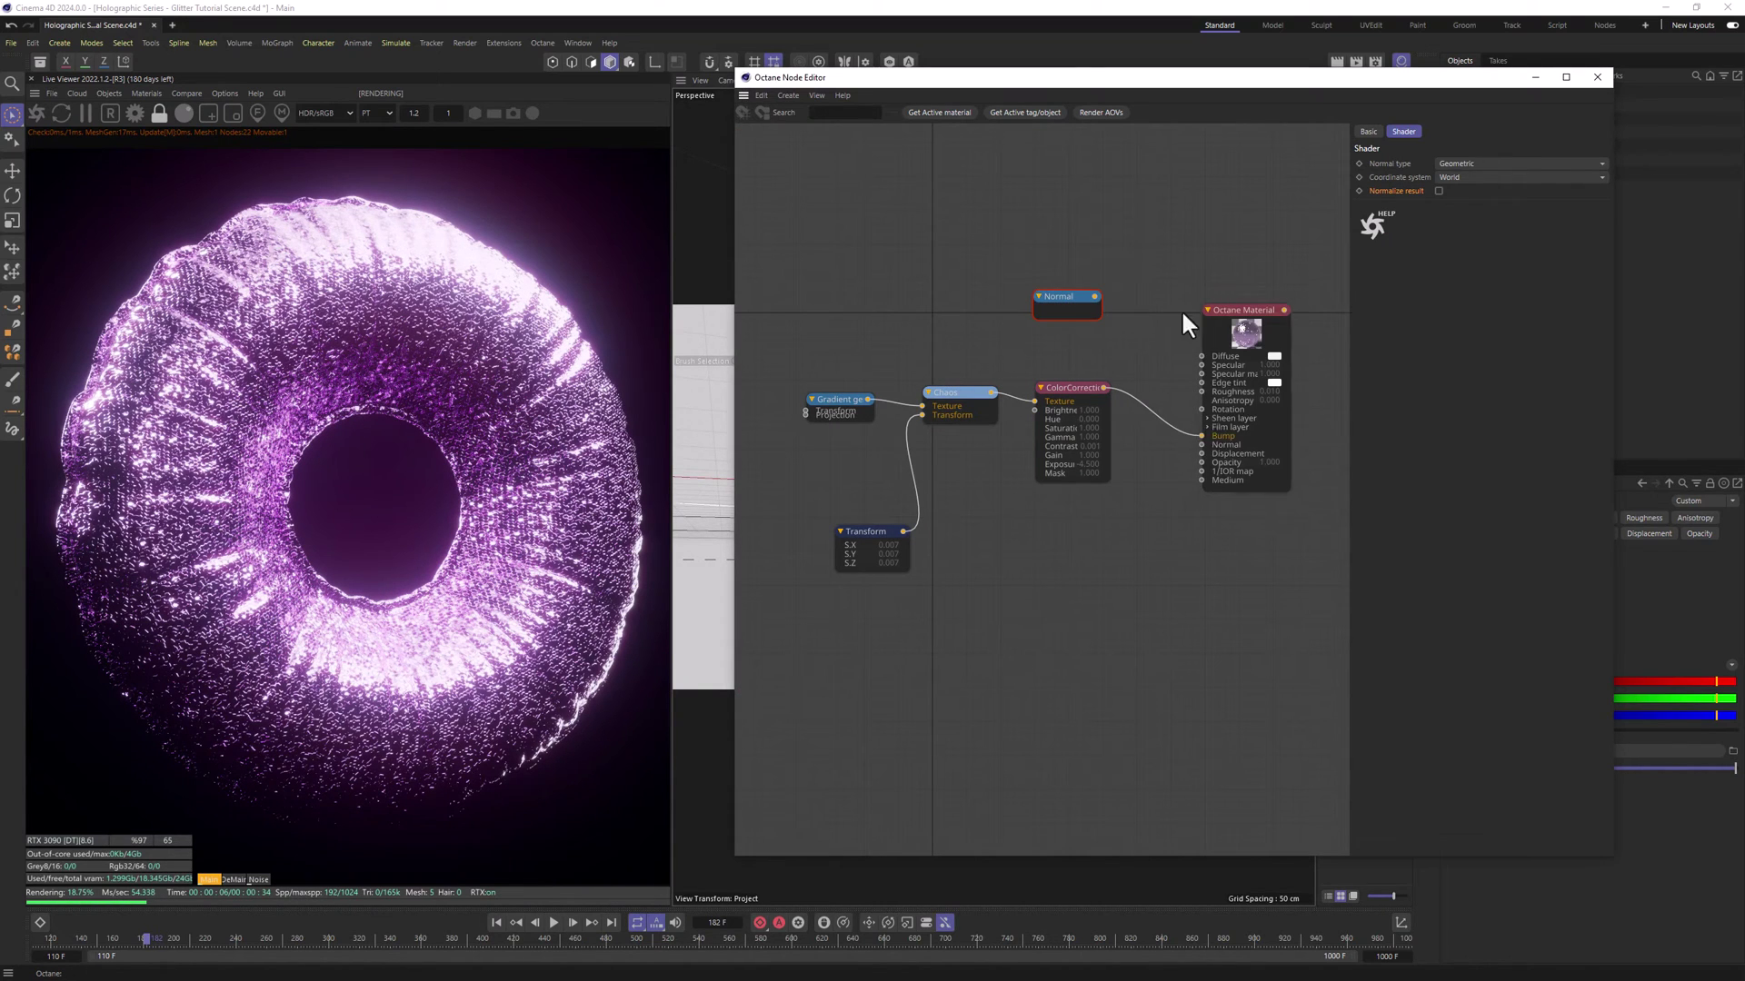
left_click(1217, 440)
left_click_drag(1096, 298, 1204, 451)
- Set the Normal node to Shading type, Camera coordinate system, with Normalize result ticked
left_click(1481, 164)
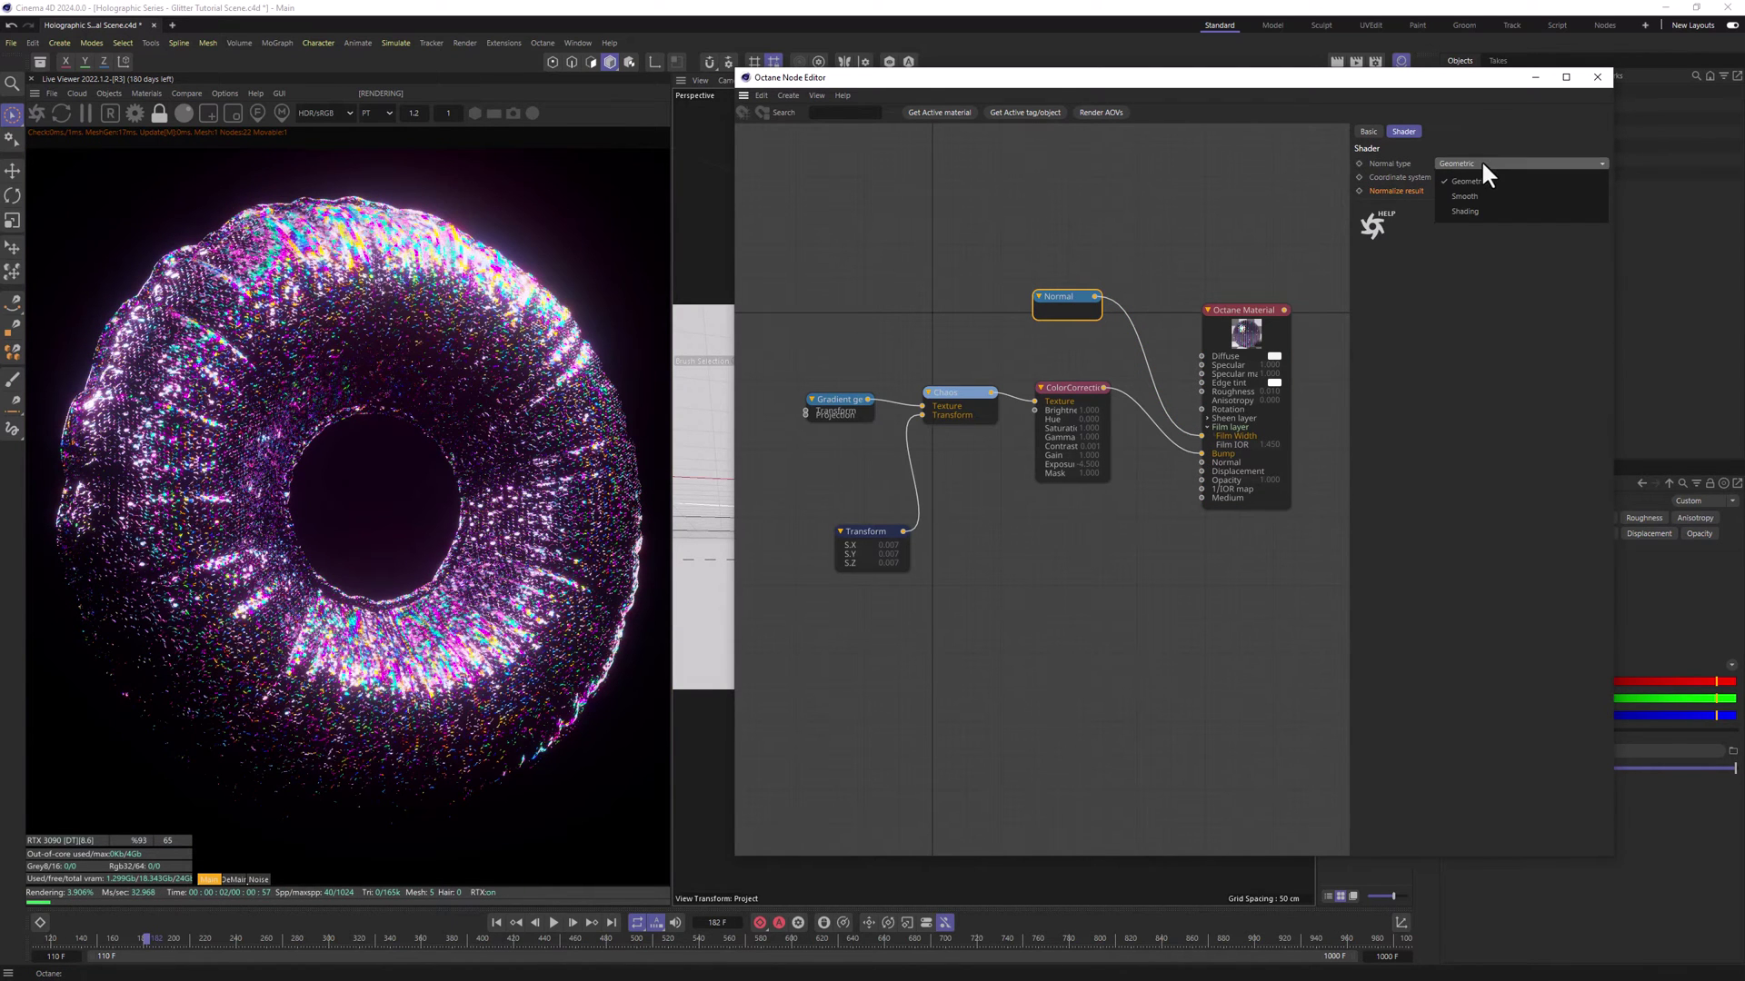
left_click(1464, 211)
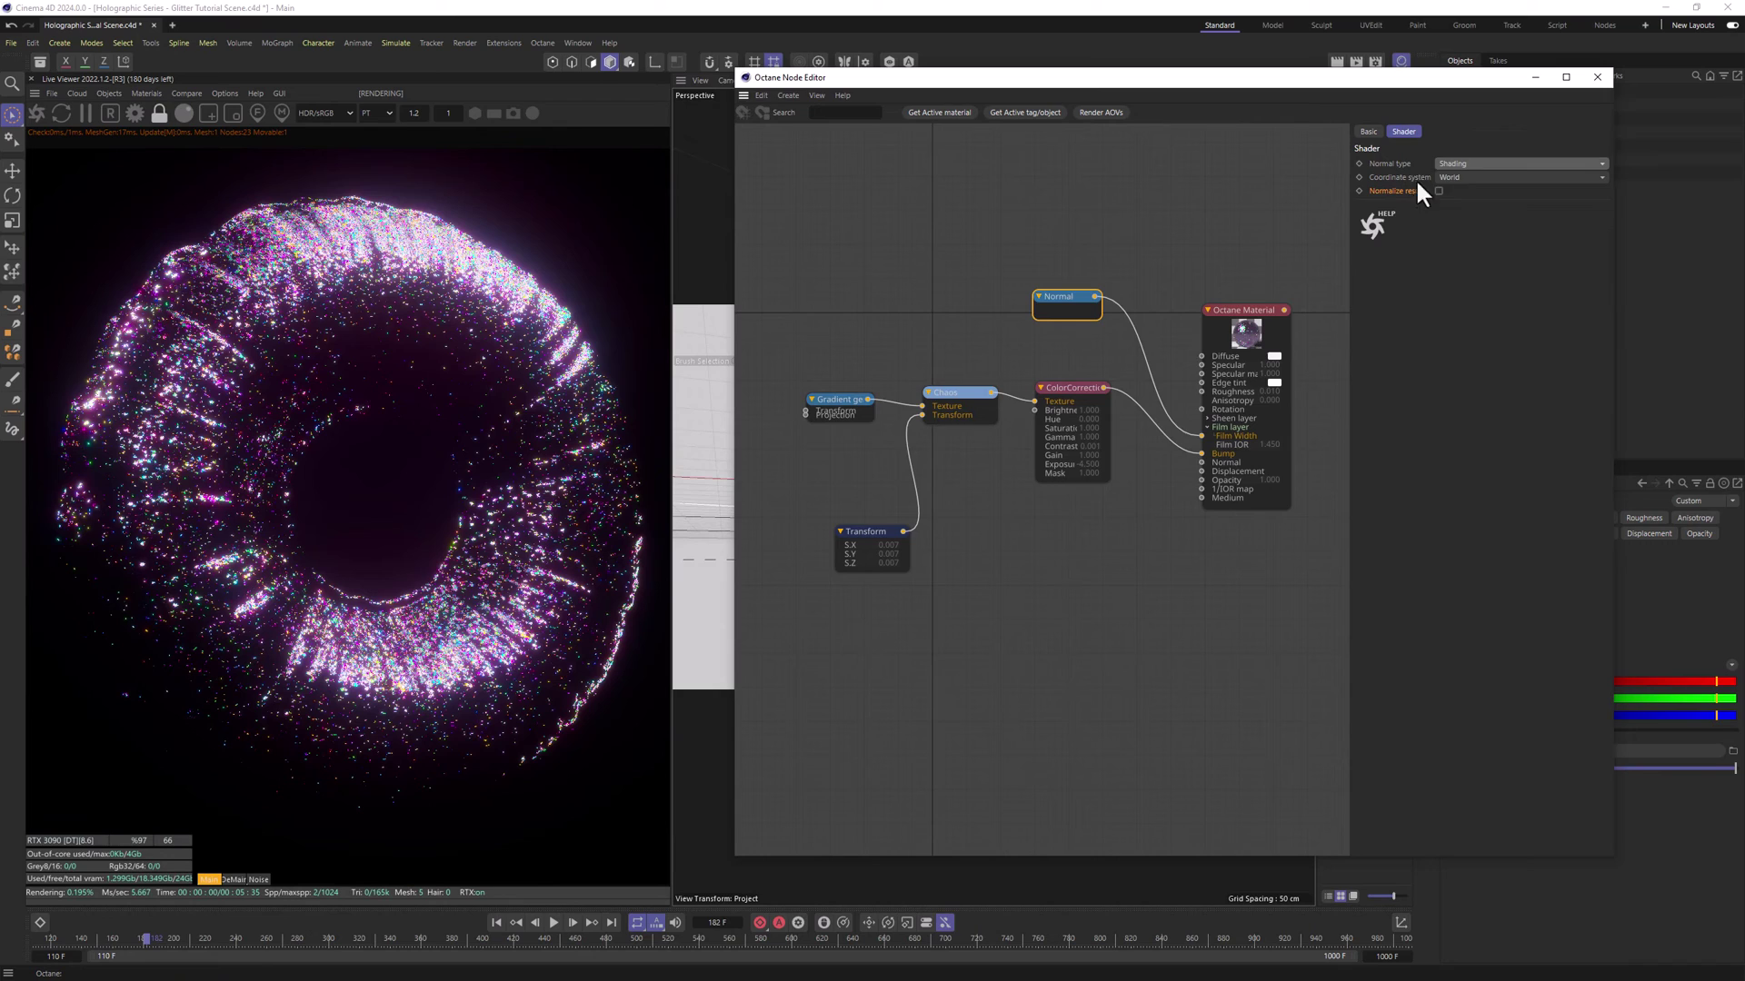
left_click(1450, 176)
left_click(1470, 225)
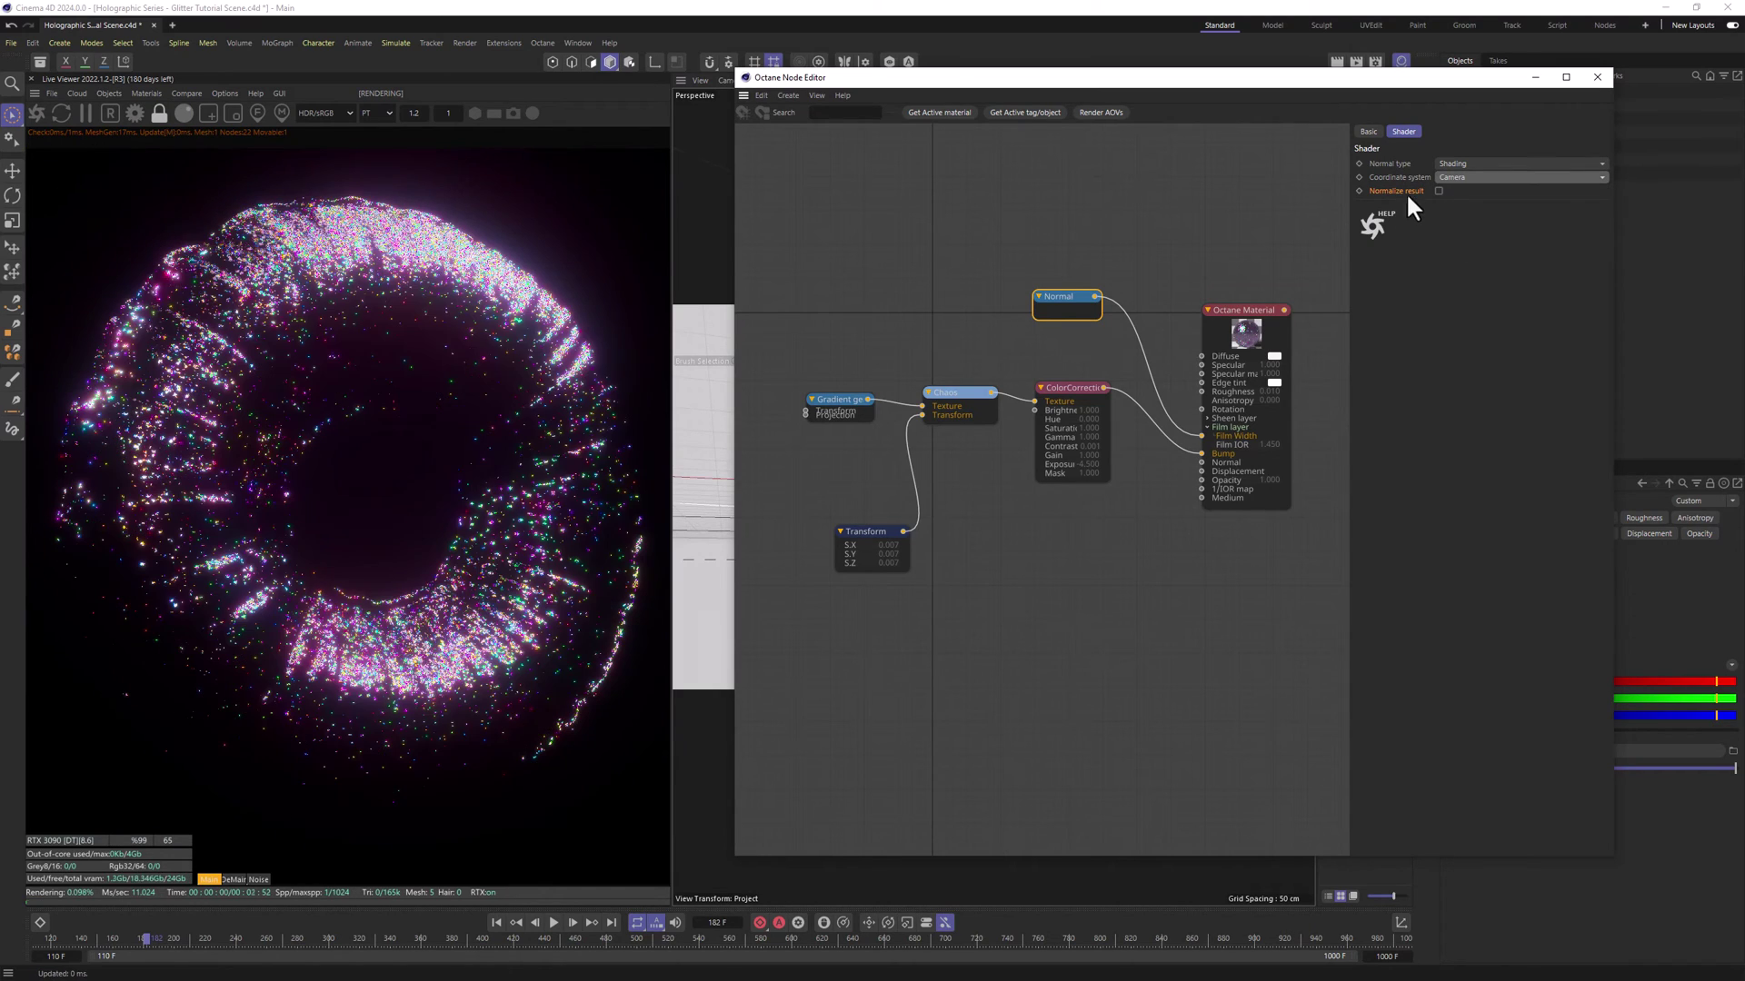
left_click(1438, 191)
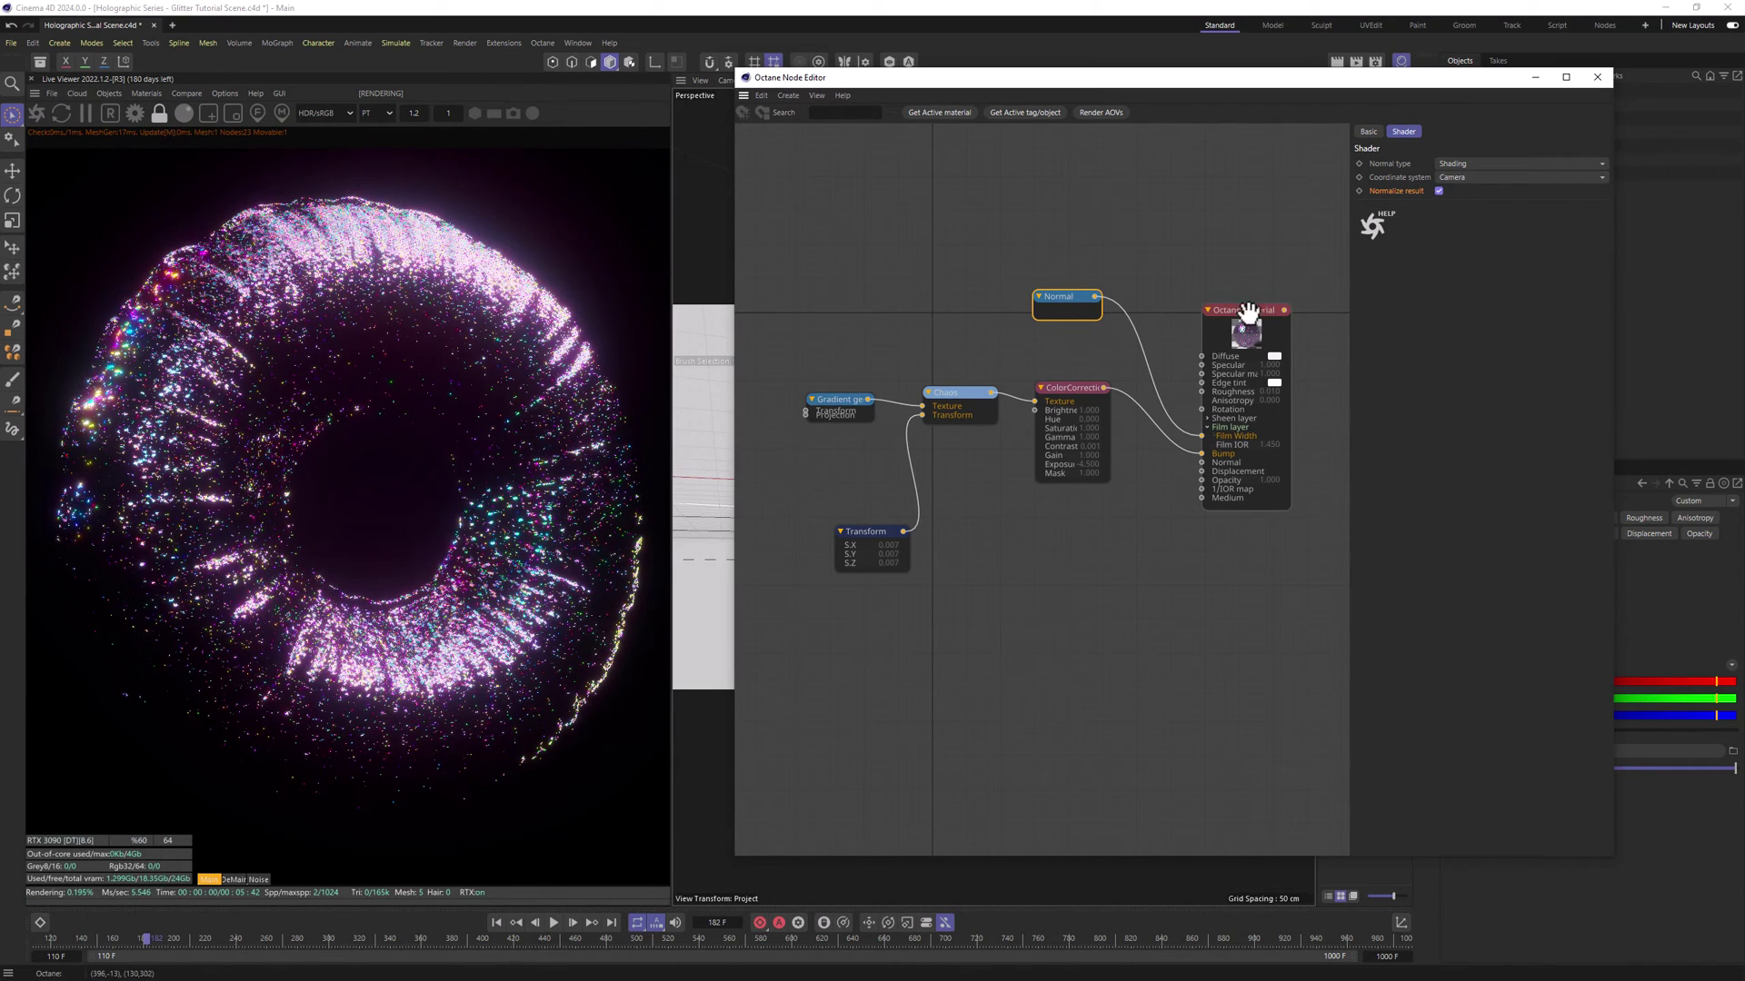
left_click(1249, 314)
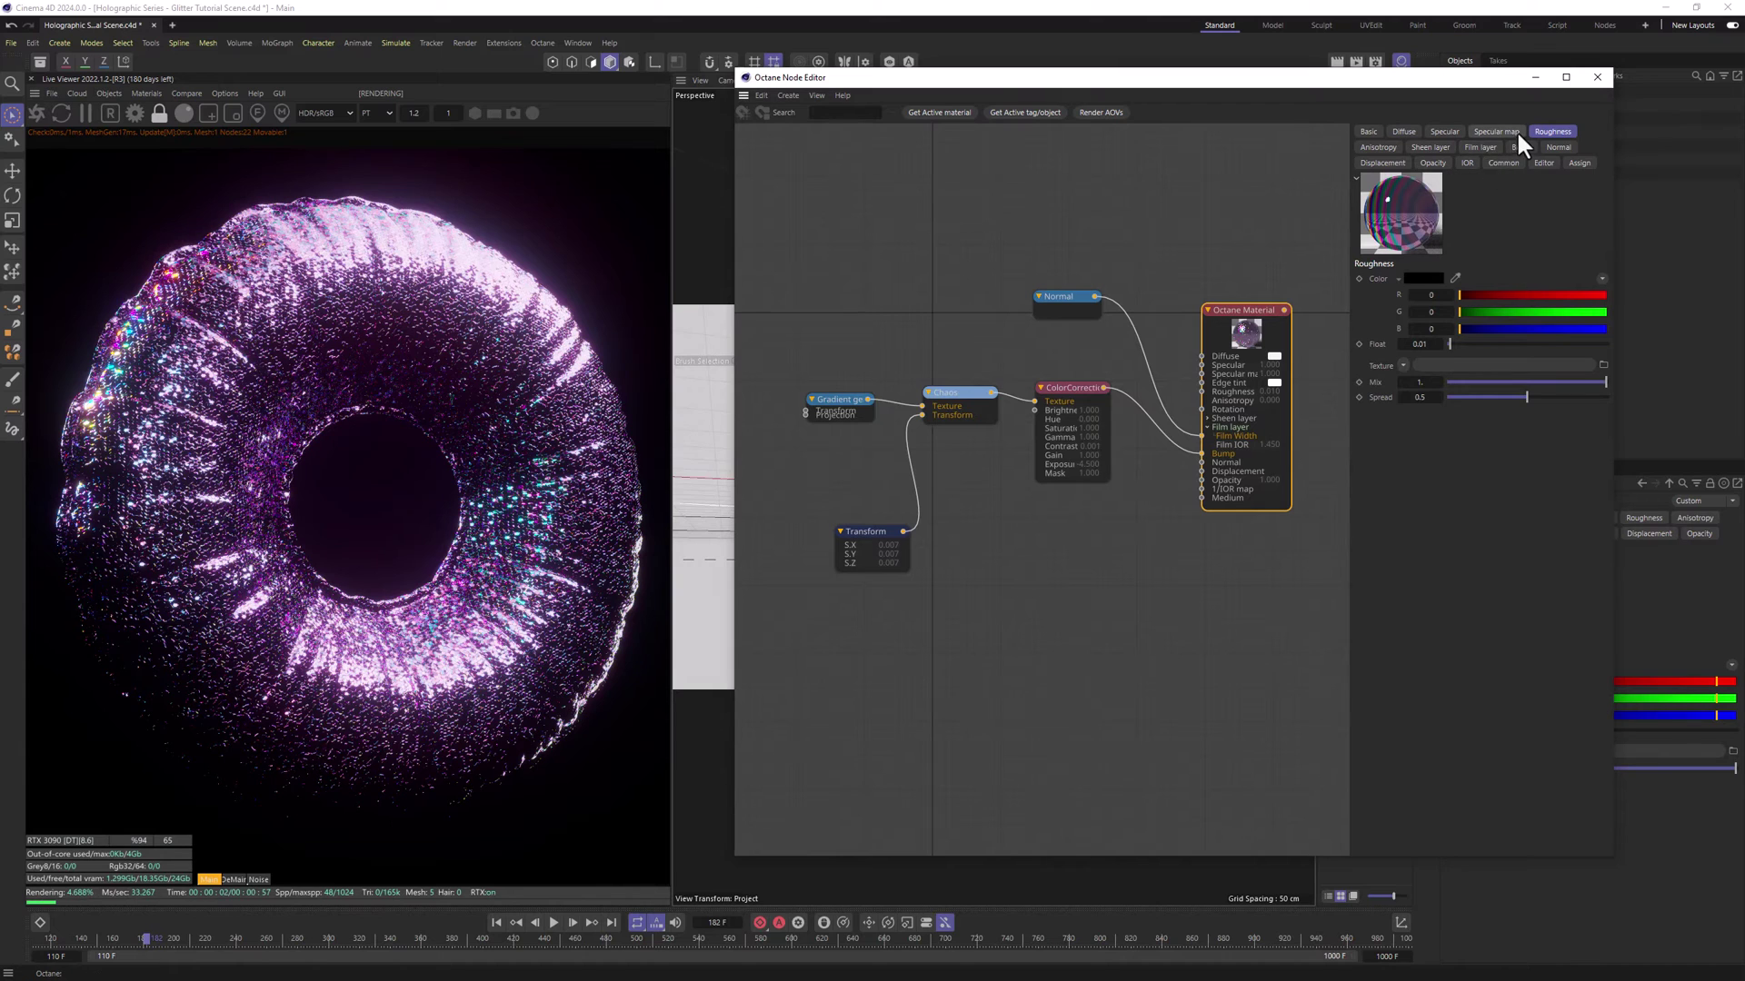
- Set Film IOR to 1 in the Octane Material's Film layer settings
left_click(1478, 147)
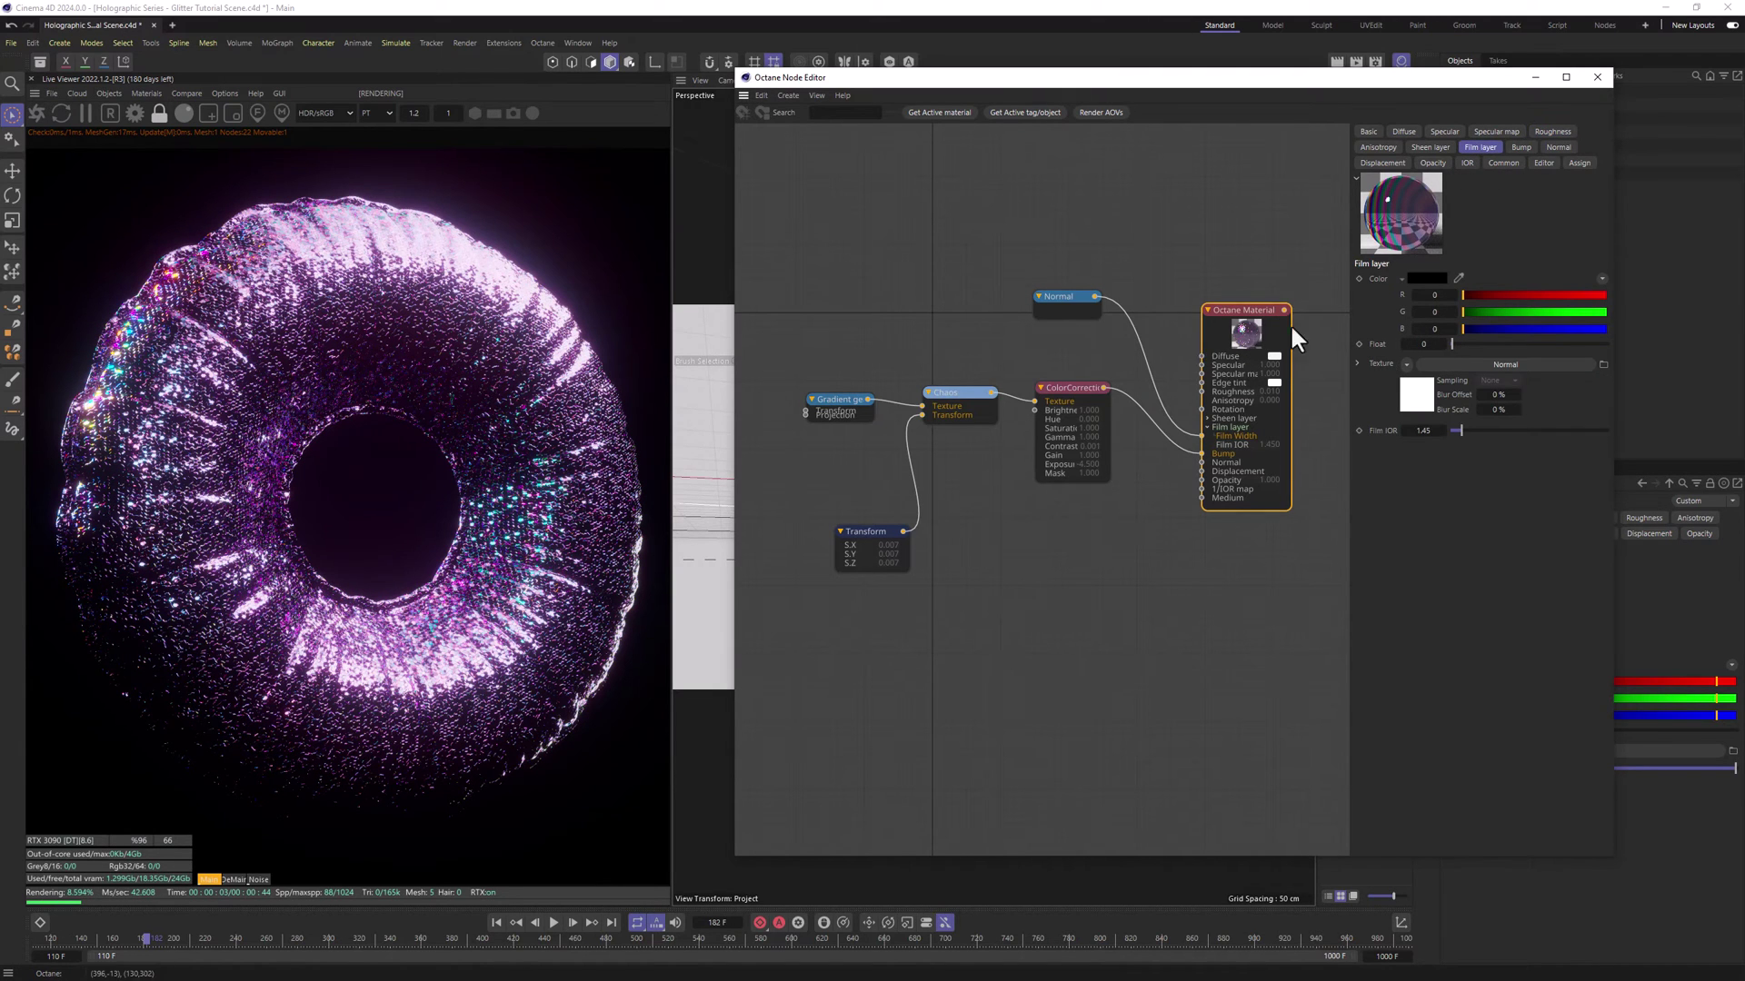
left_click(1432, 430)
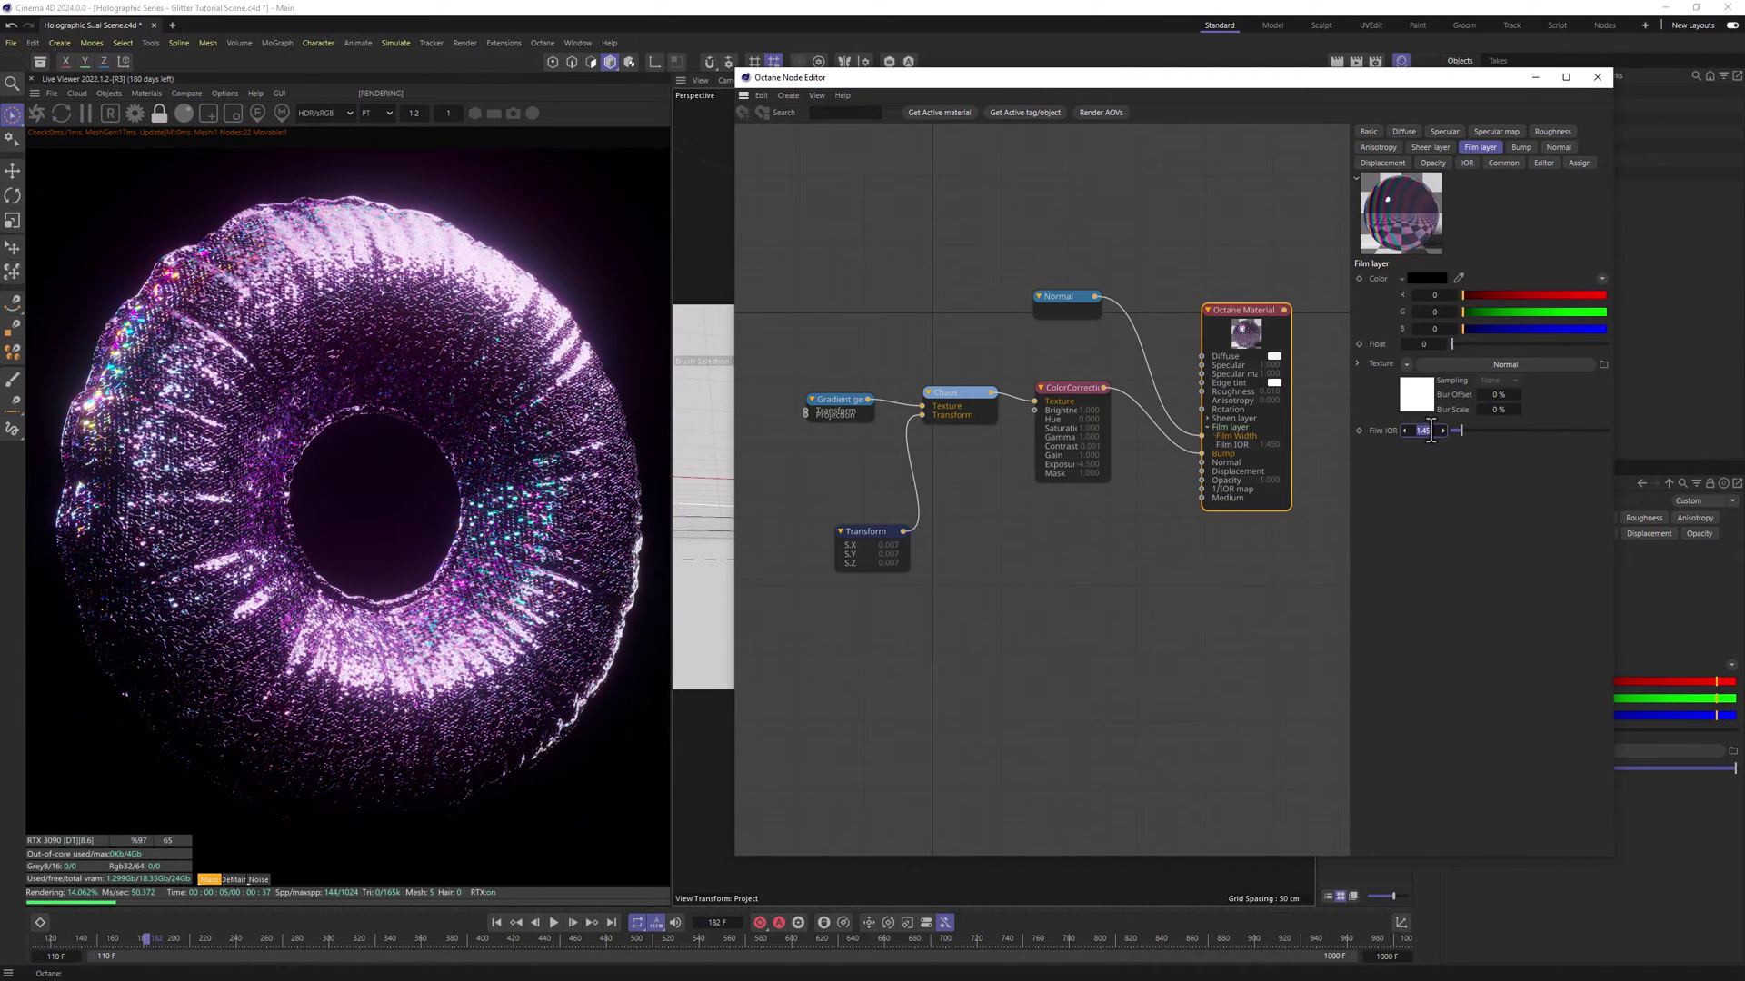
type("1")
key("Return")
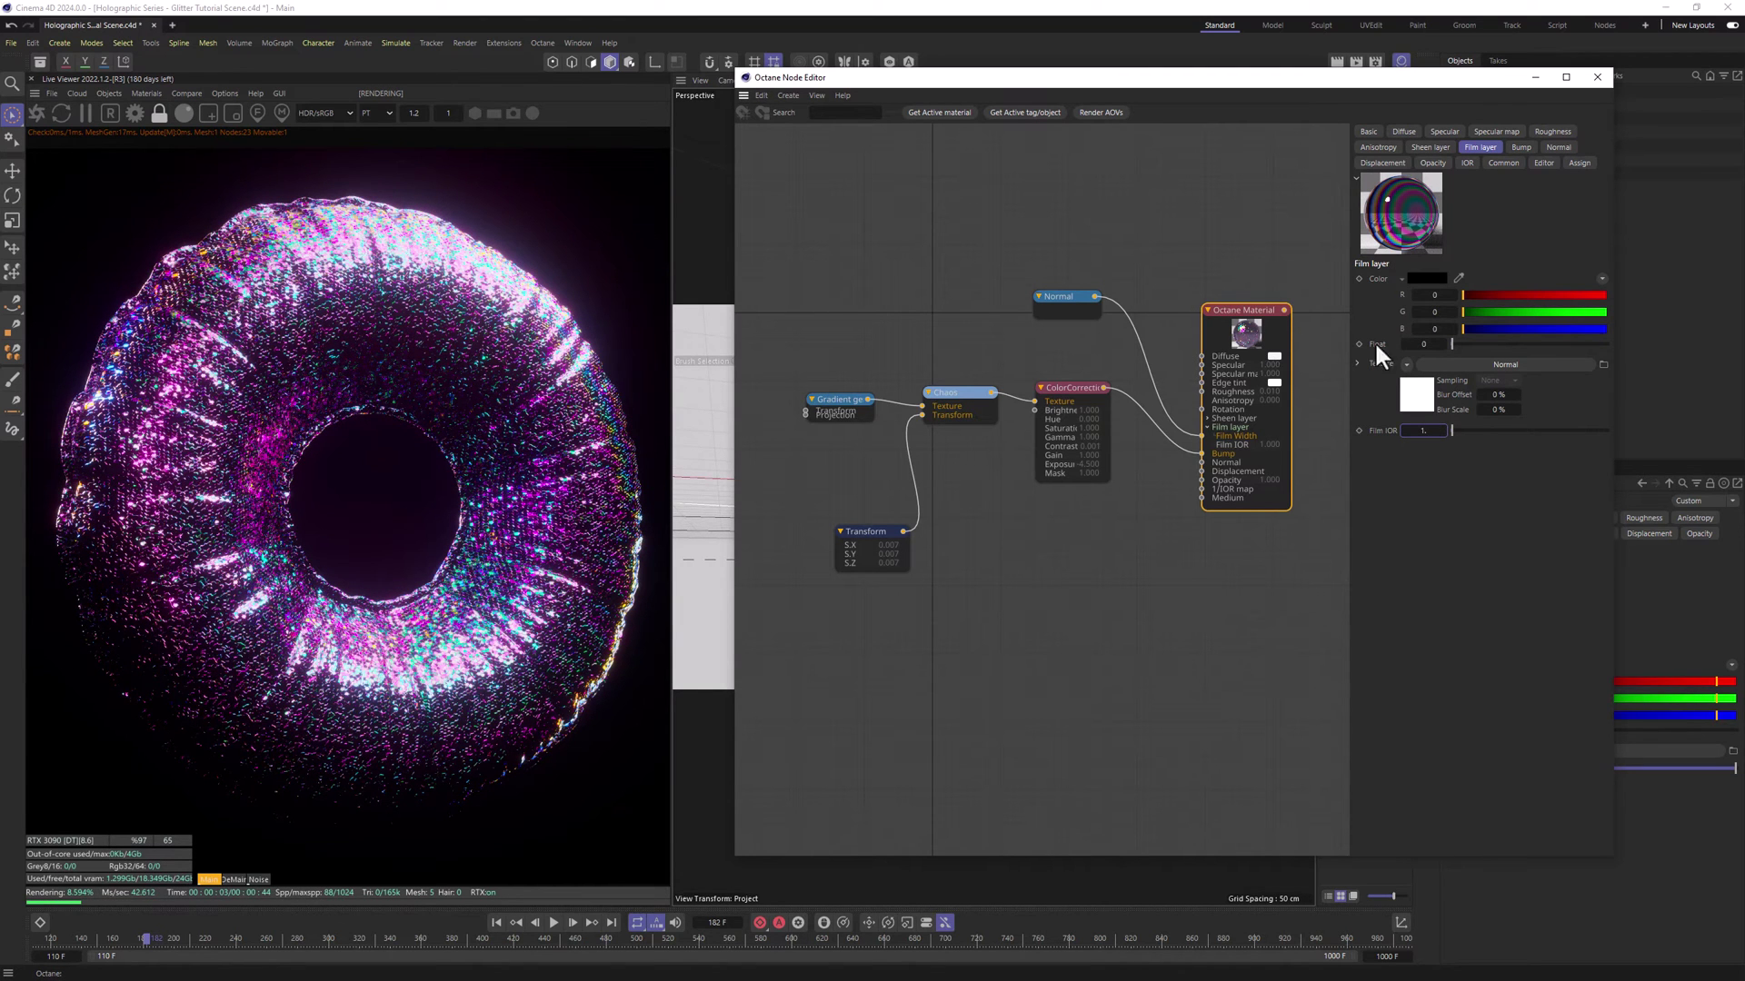
- Close the Node Editor and orbit and zoom around the purple glitter torus
left_click(1597, 76)
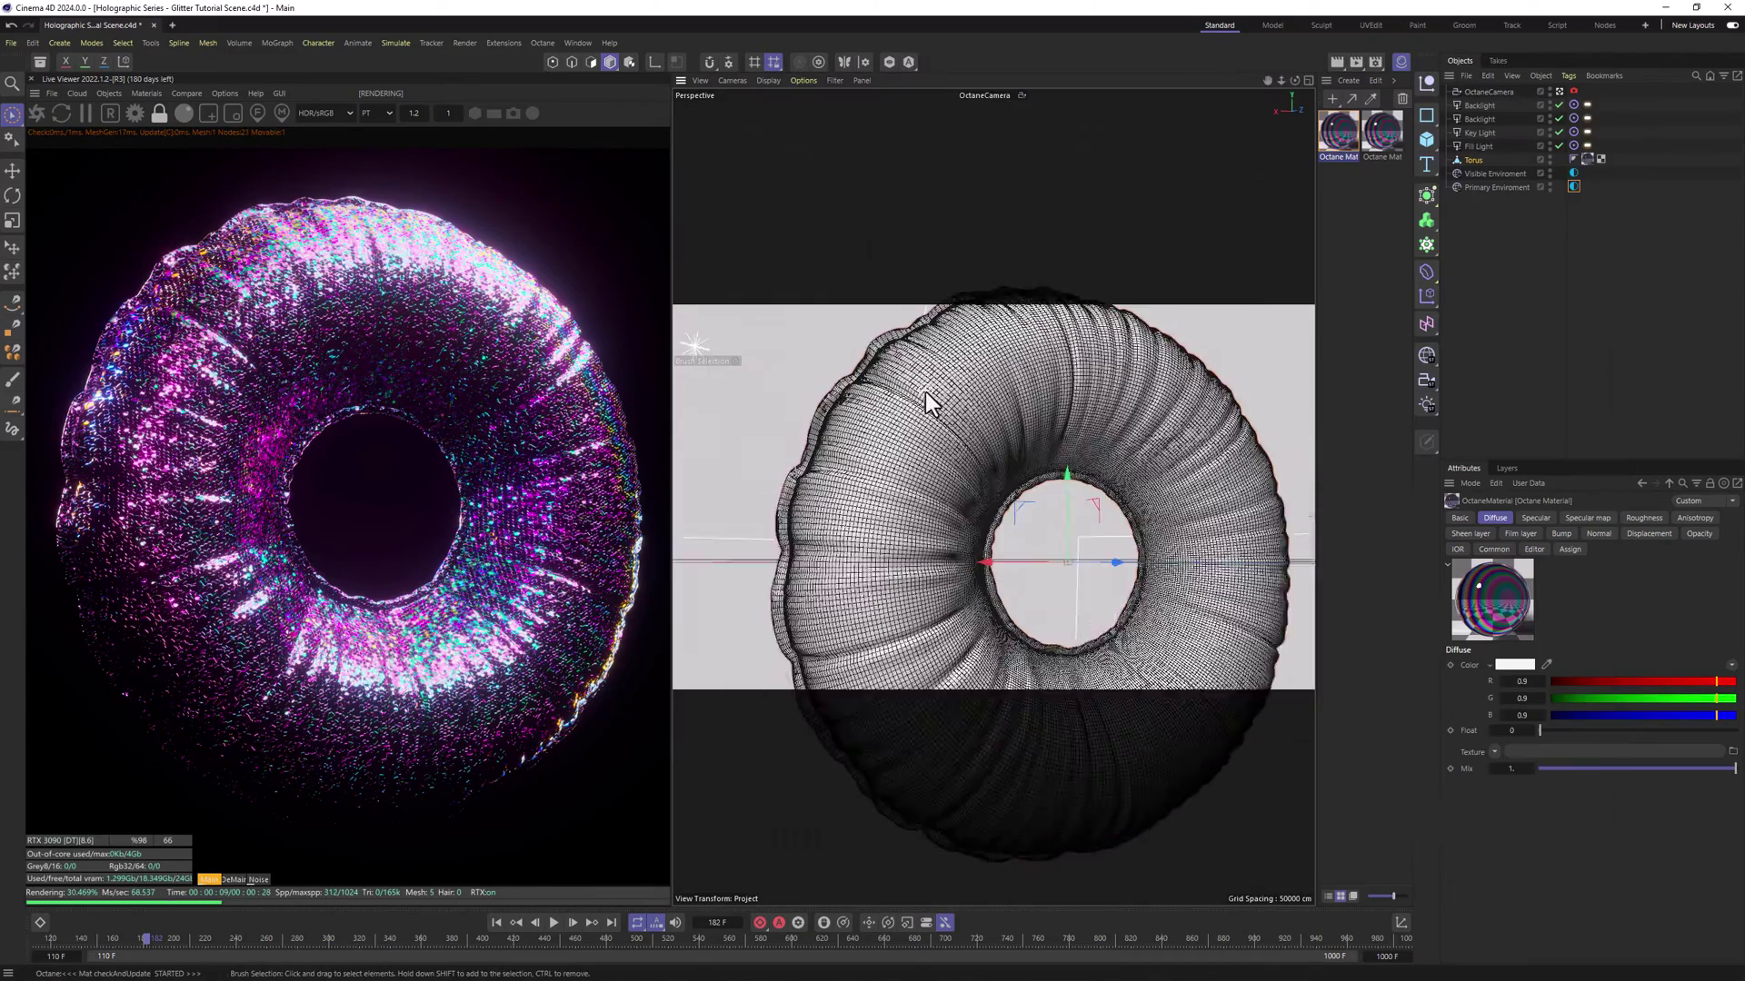
scroll(1044, 509, "up", 3)
left_click_drag(1044, 508, 1087, 434, "alt")
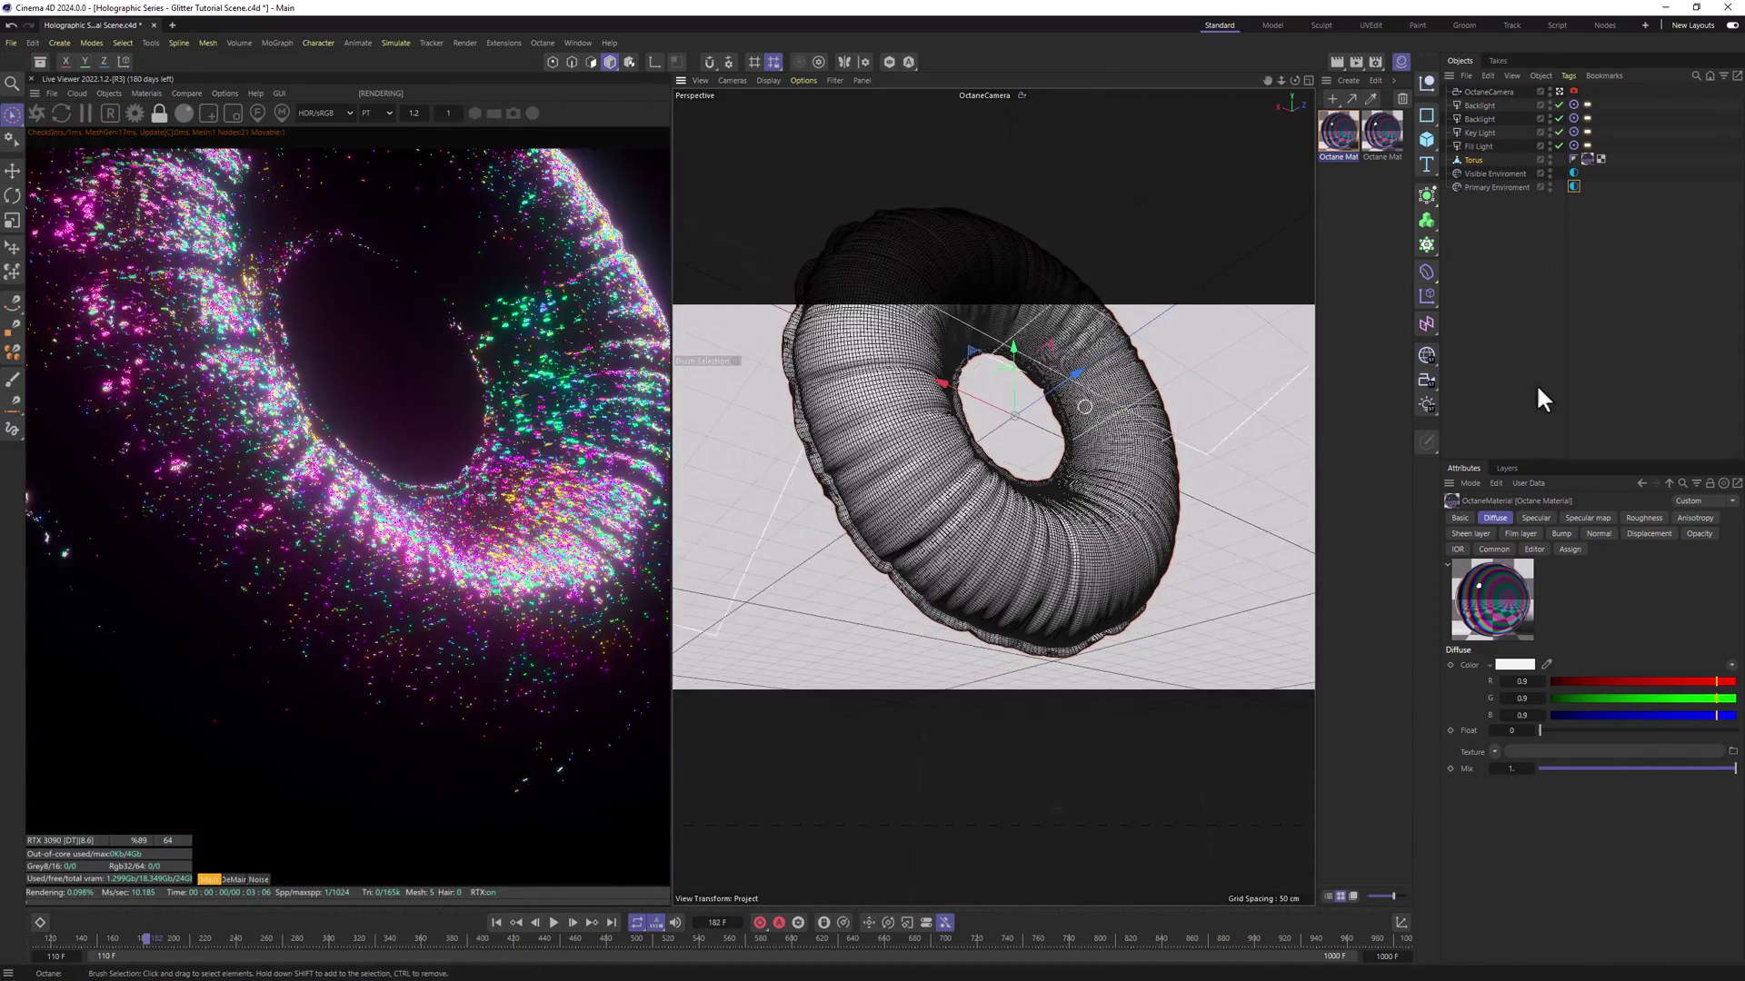
scroll(1116, 443, "down", 3)
left_click_drag(923, 445, 869, 523, "alt")
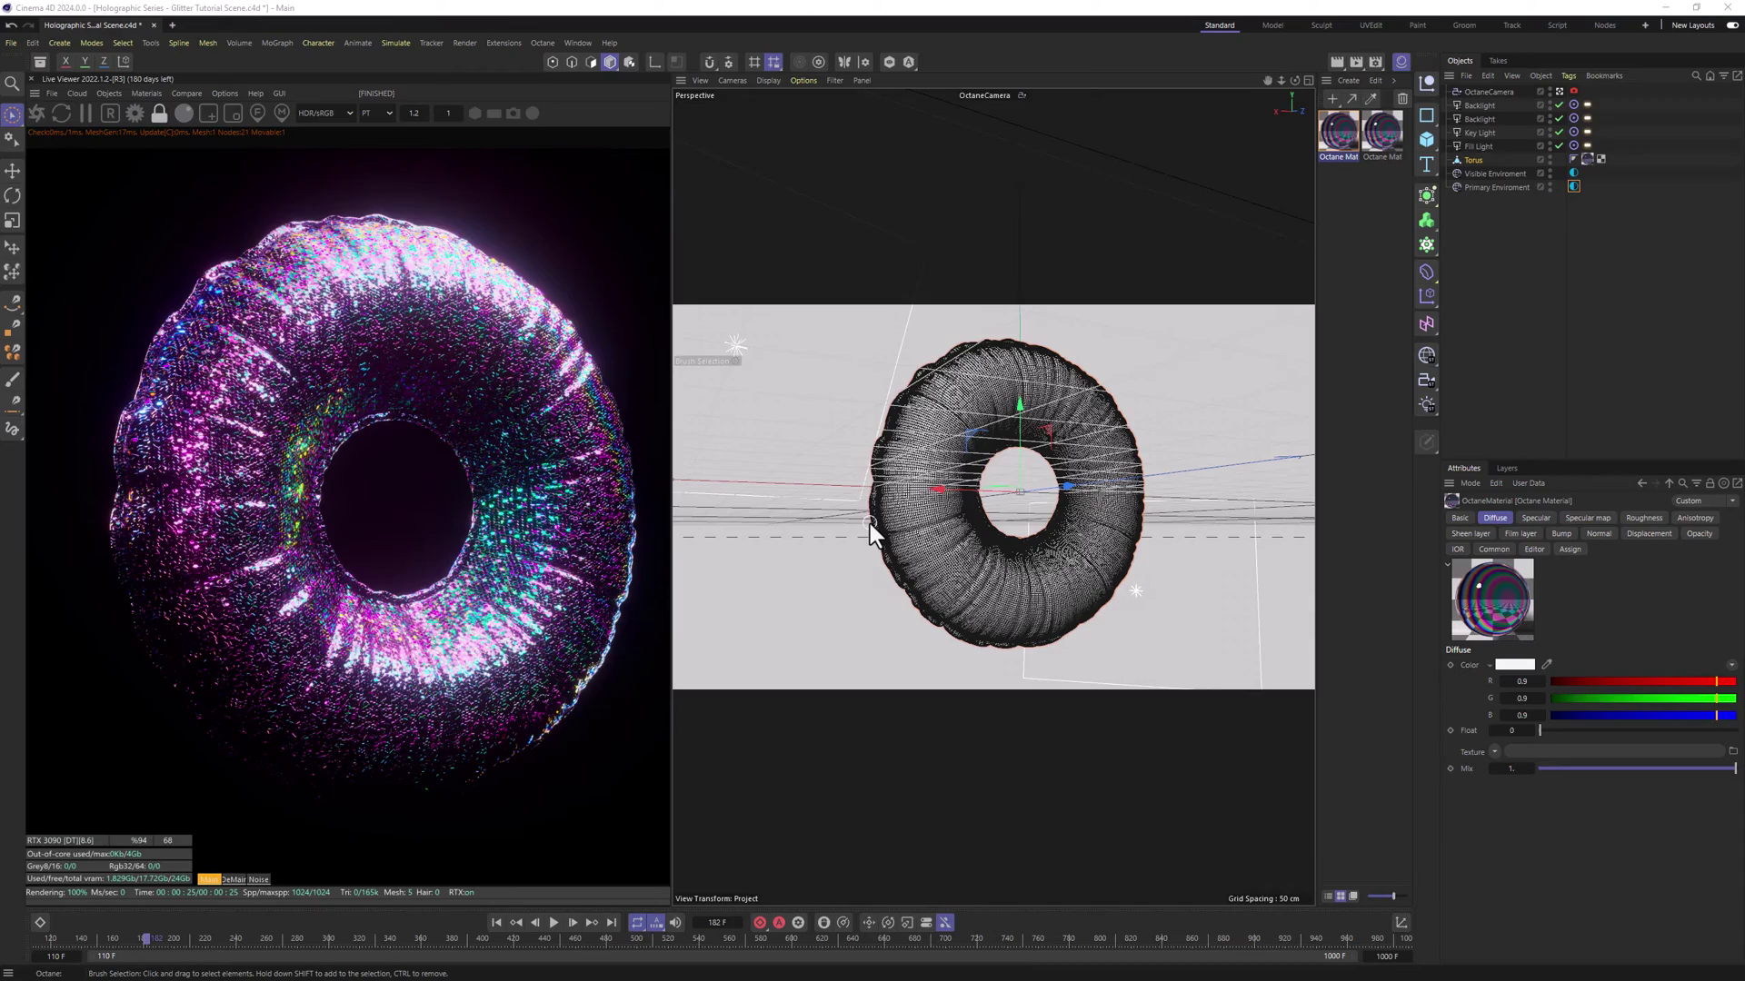
scroll(902, 504, "up", 1)
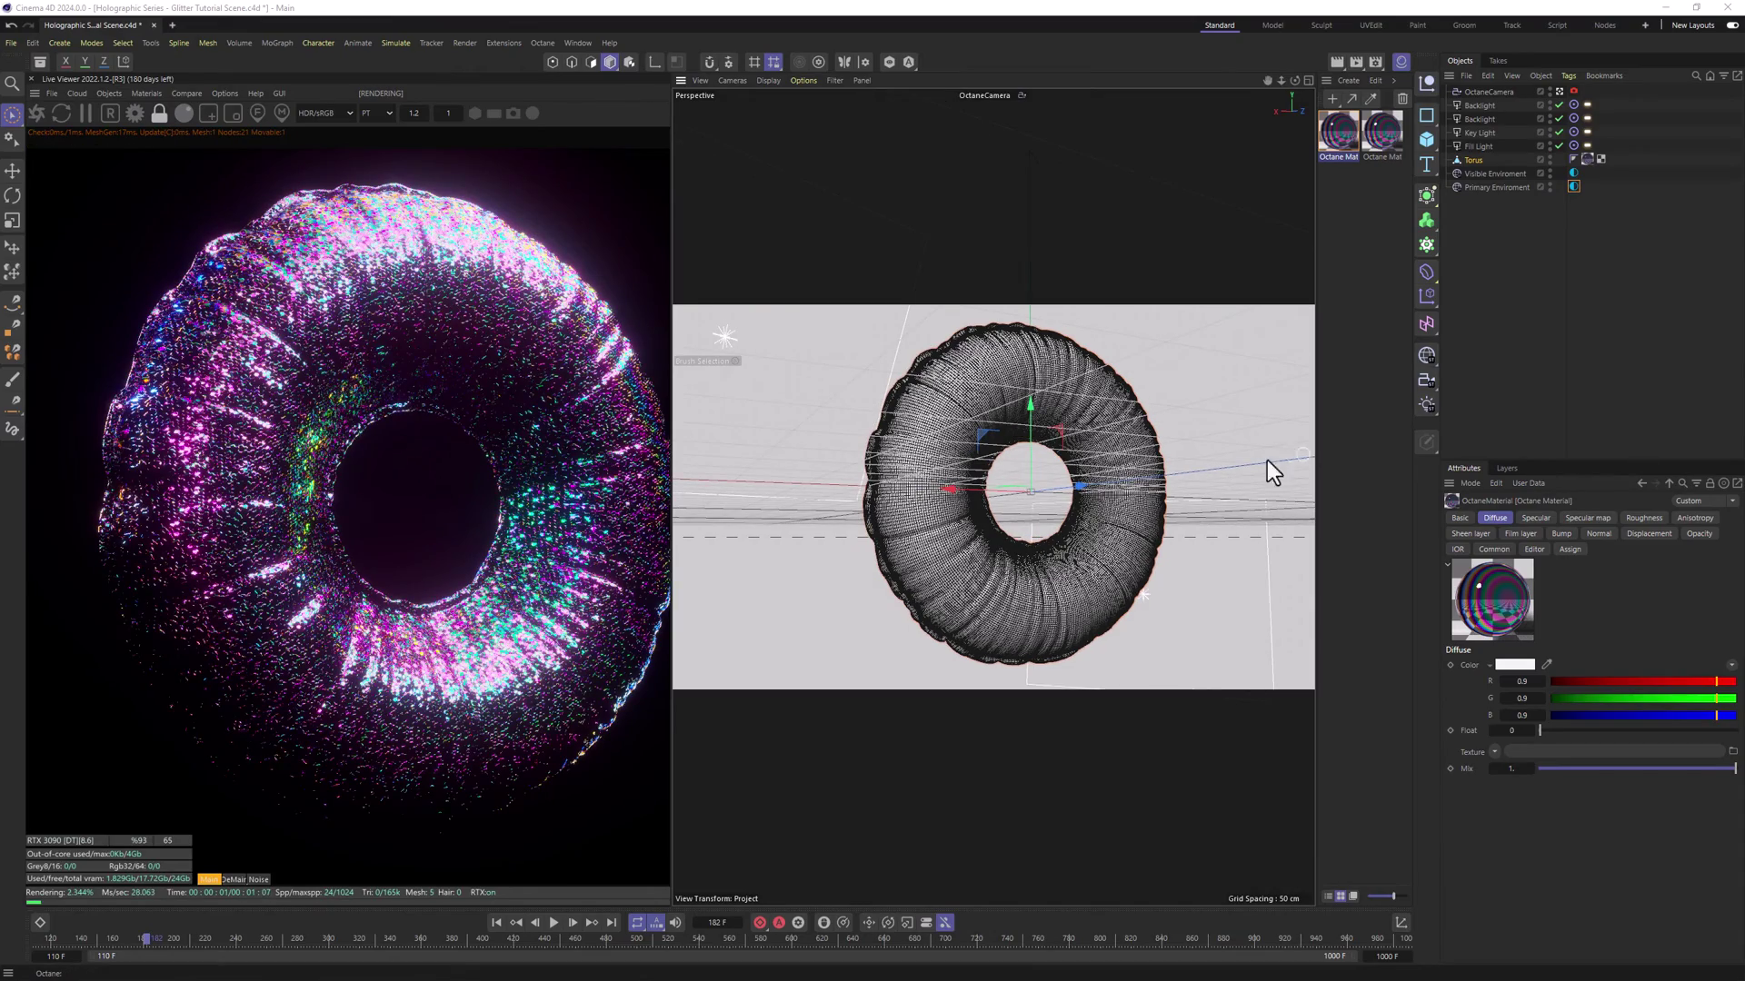